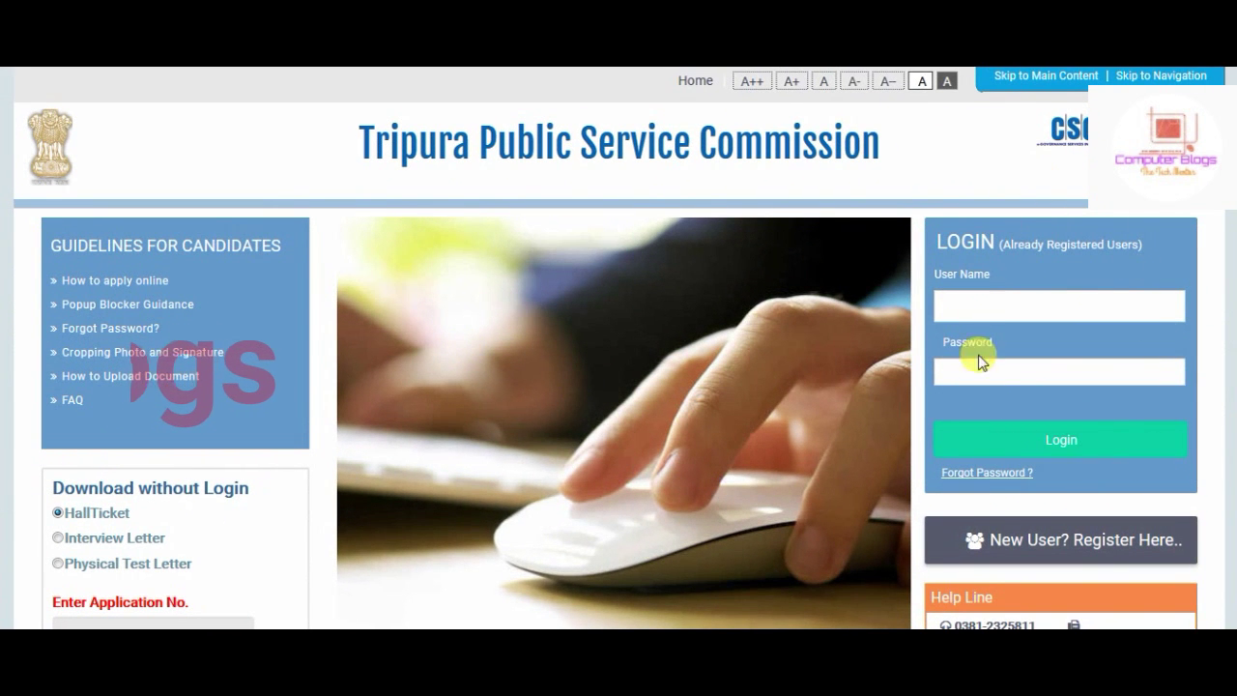
# Log in to the registered candidate account and open the Profile Creation form.
pyautogui.click(951, 309)
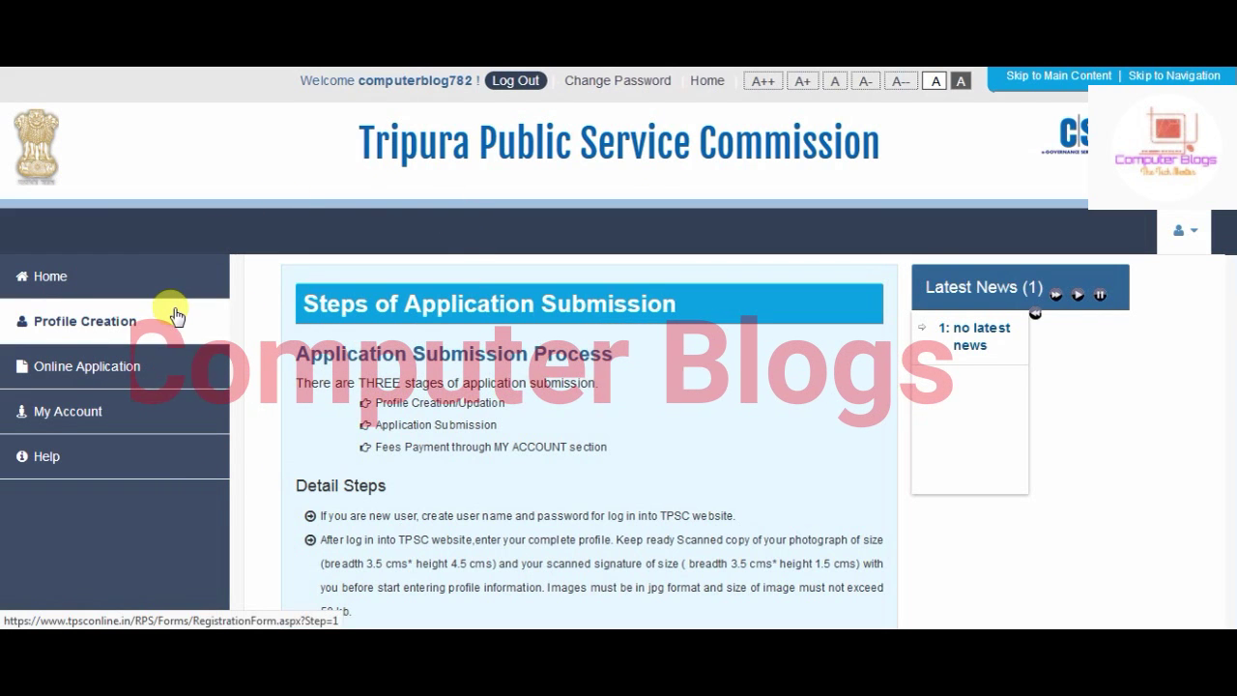
pyautogui.click(103, 331)
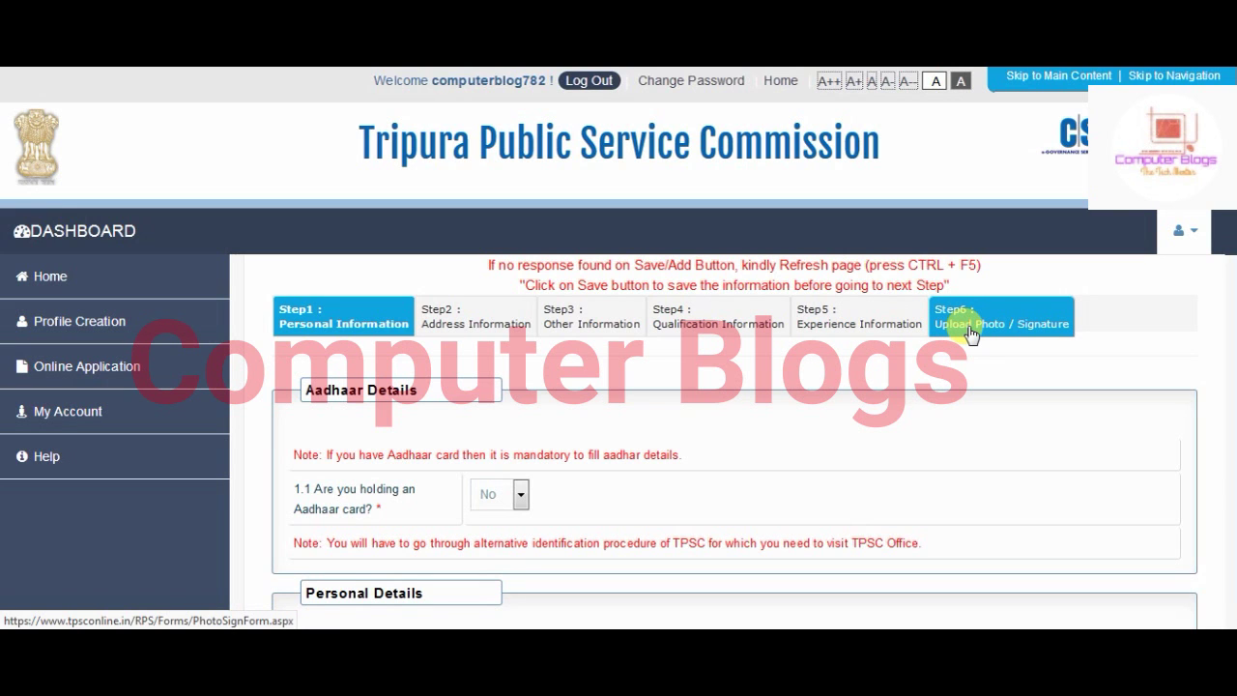
# Answer No to the question about holding an Aadhaar card in the Aadhaar Details section.
pyautogui.scroll(-3, 483, 354)
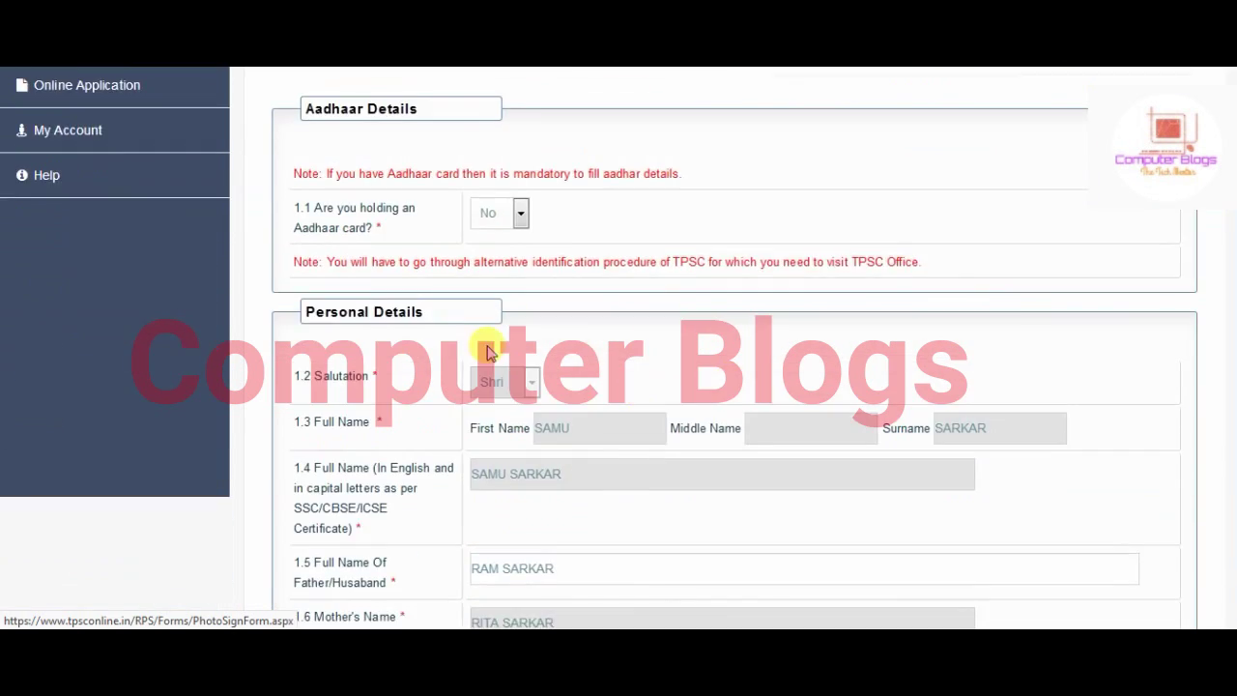
pyautogui.scroll(1, 319, 207)
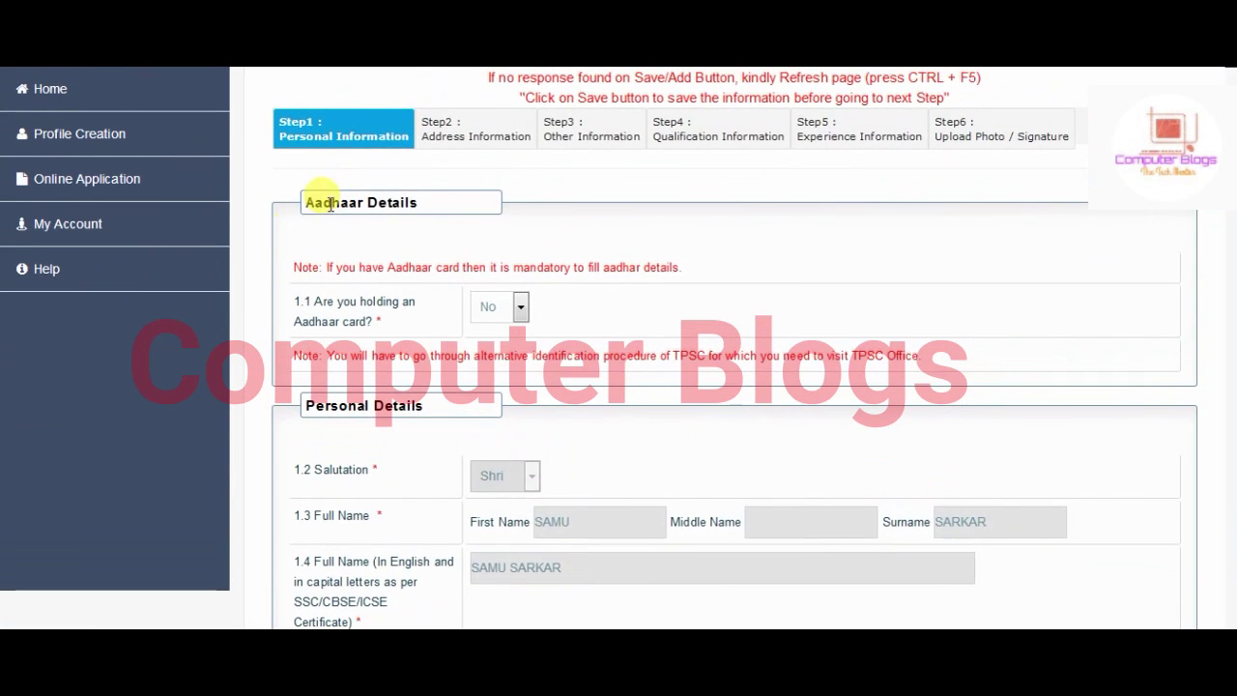
pyautogui.click(485, 308)
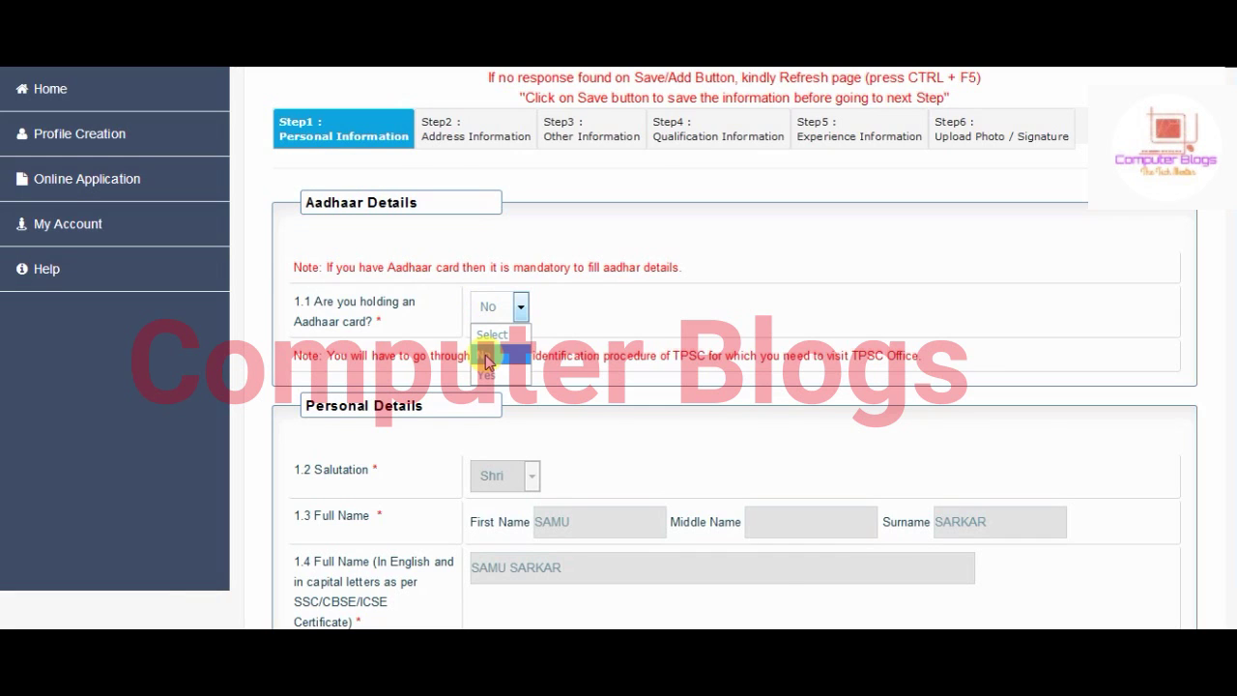
pyautogui.click(486, 360)
# Review the personal, physical and caste/category details and save the Personal Information step.
pyautogui.scroll(-2, 439, 248)
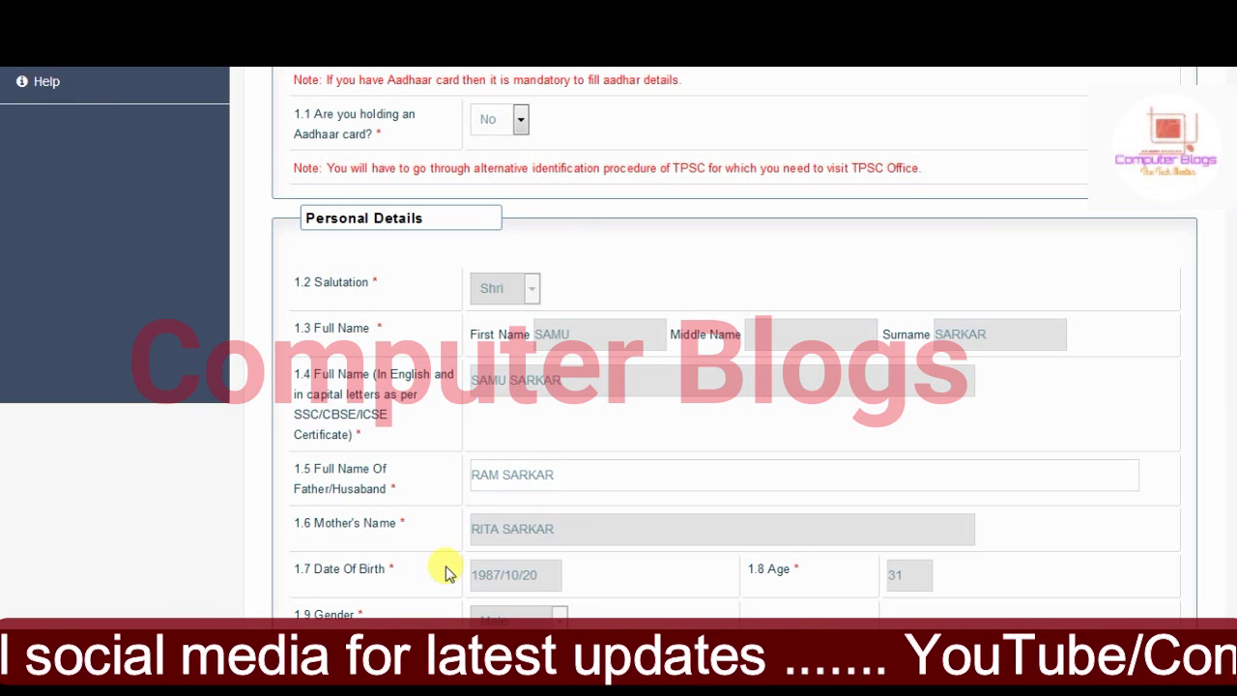
pyautogui.scroll(-5, 446, 574)
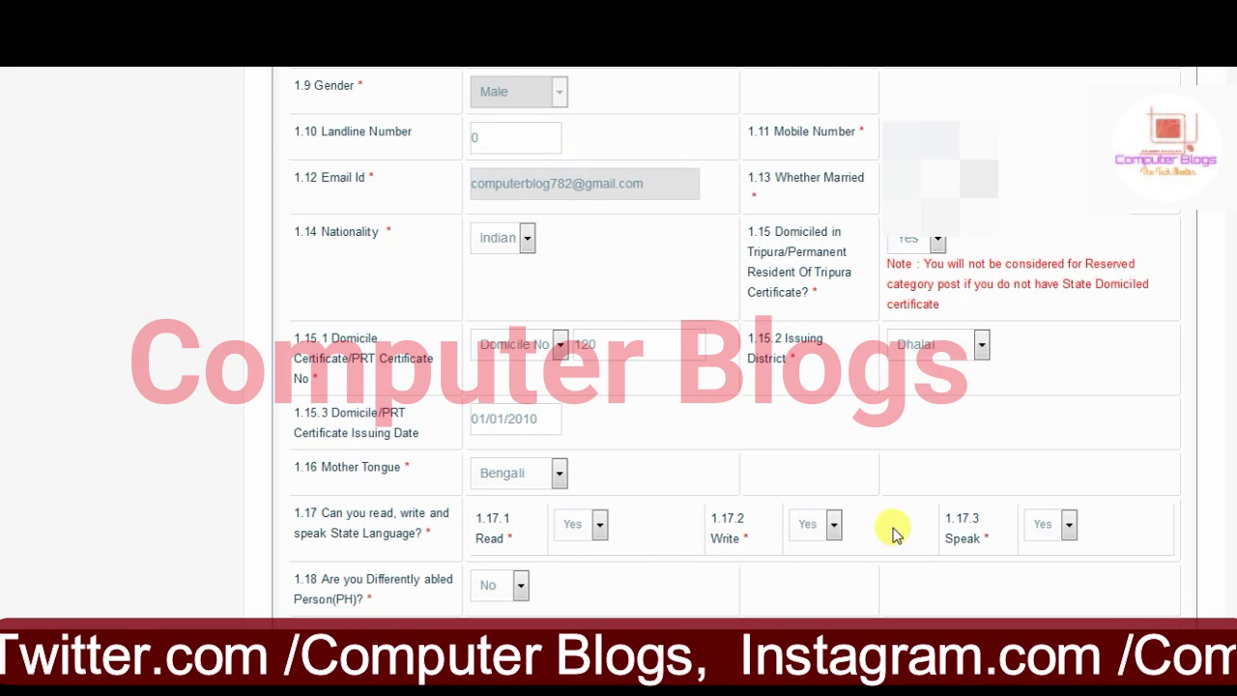
pyautogui.scroll(-5, 759, 535)
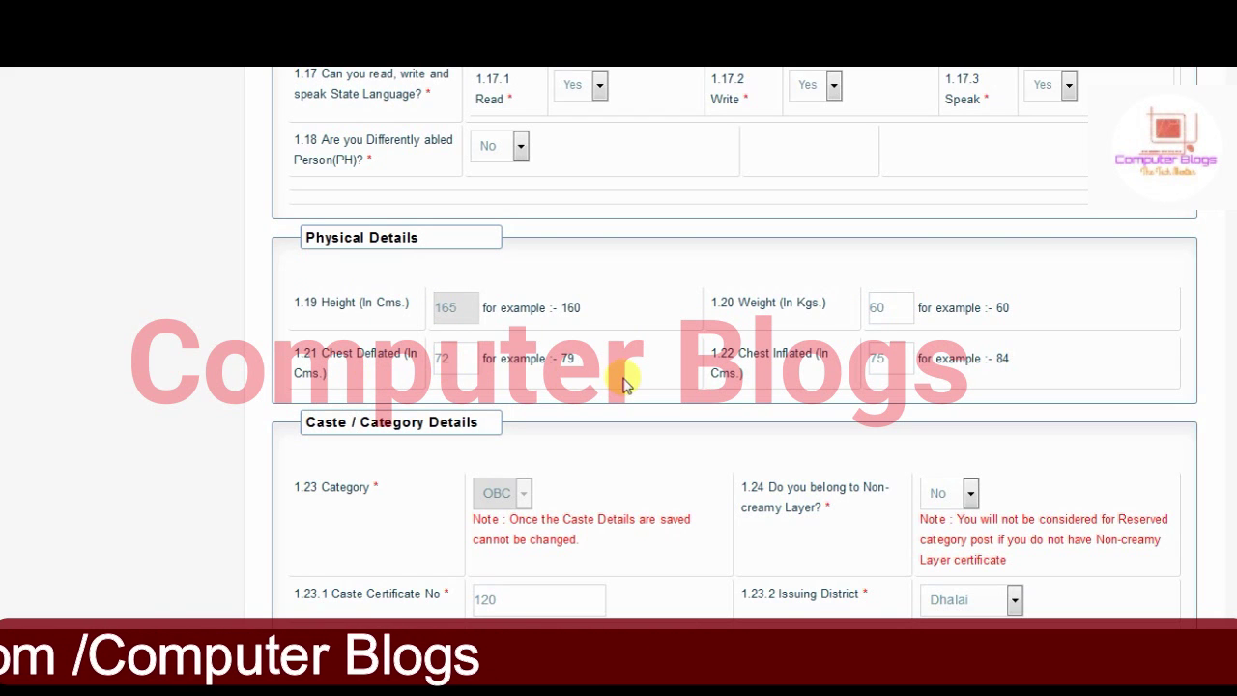
pyautogui.scroll(-3, 624, 384)
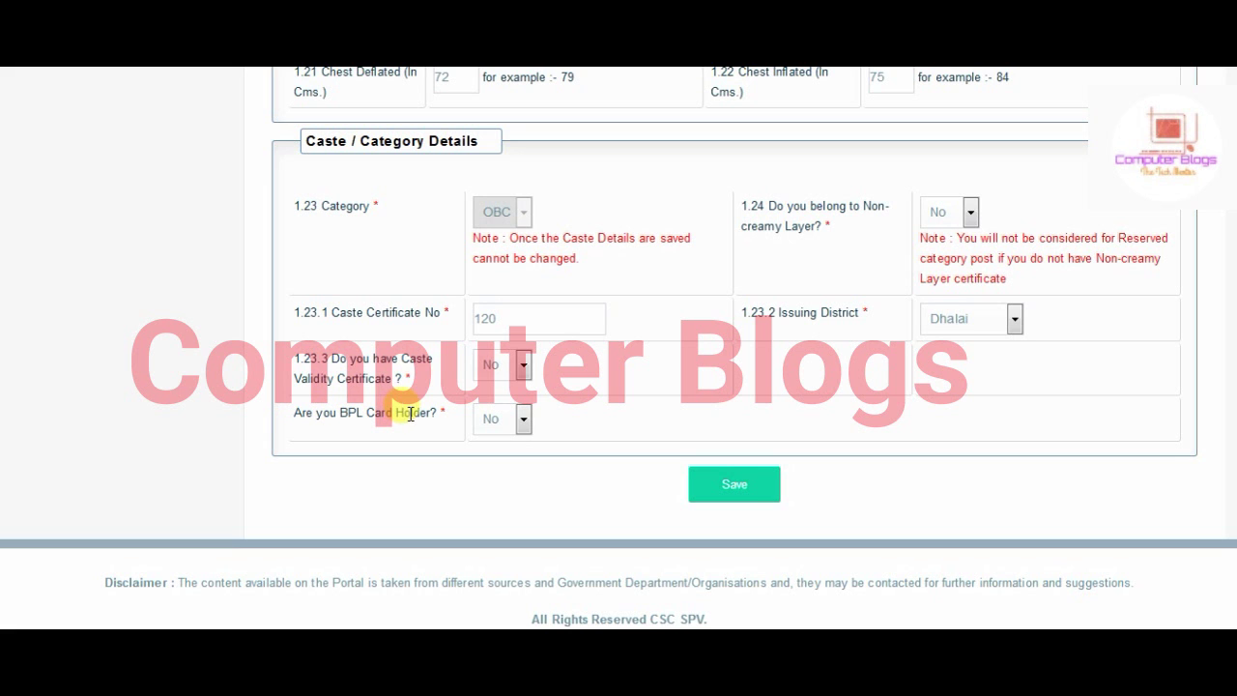
pyautogui.click(740, 488)
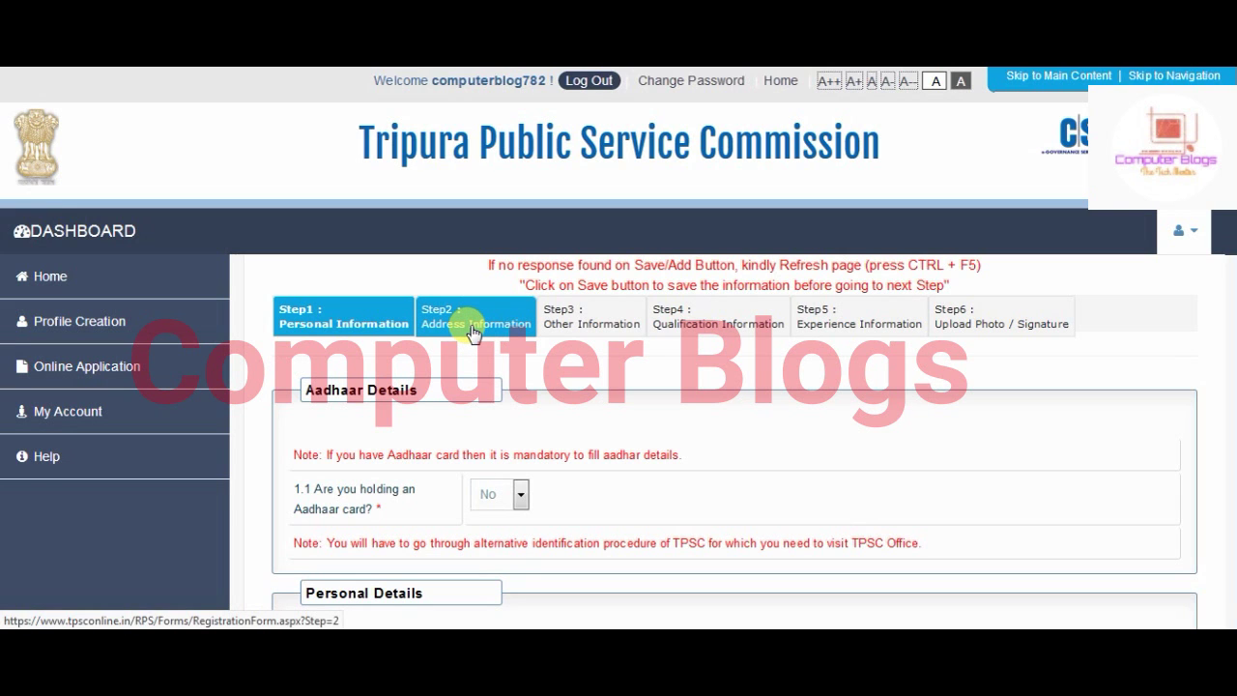
# Open the Address Information step, review the permanent and correspondence addresses, and save them.
pyautogui.click(469, 326)
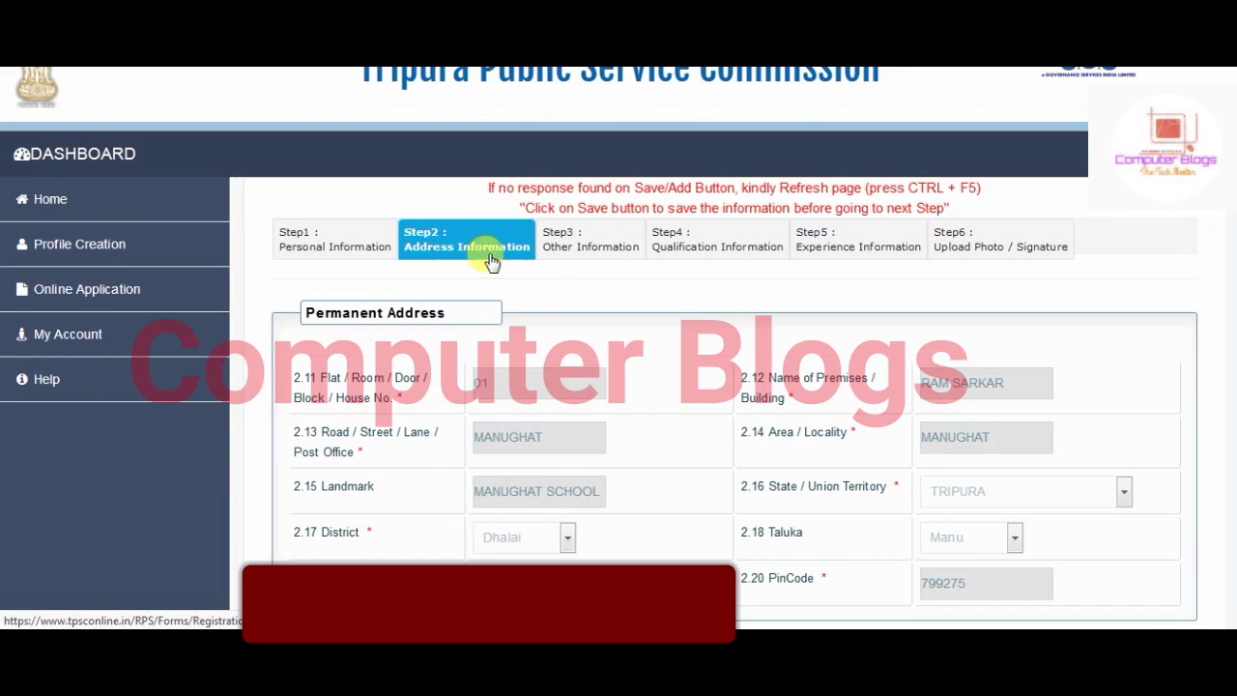
pyautogui.scroll(-1, 396, 285)
pyautogui.scroll(-1, 396, 285)
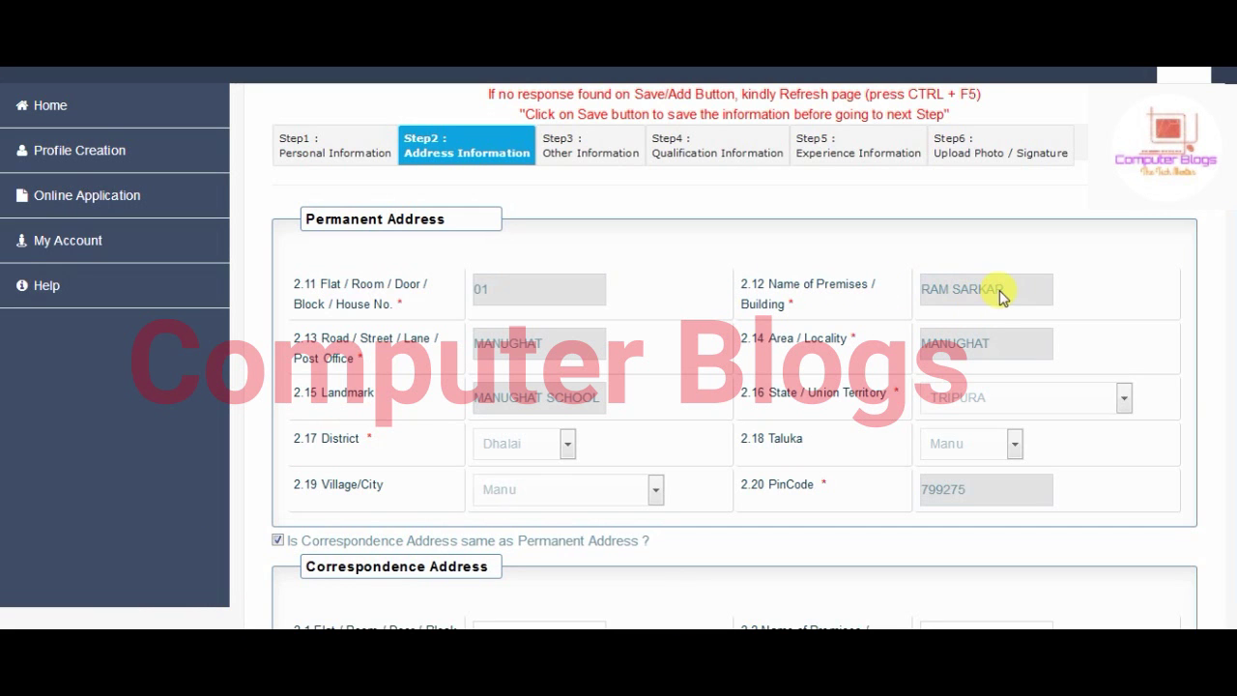
pyautogui.scroll(-3, 406, 359)
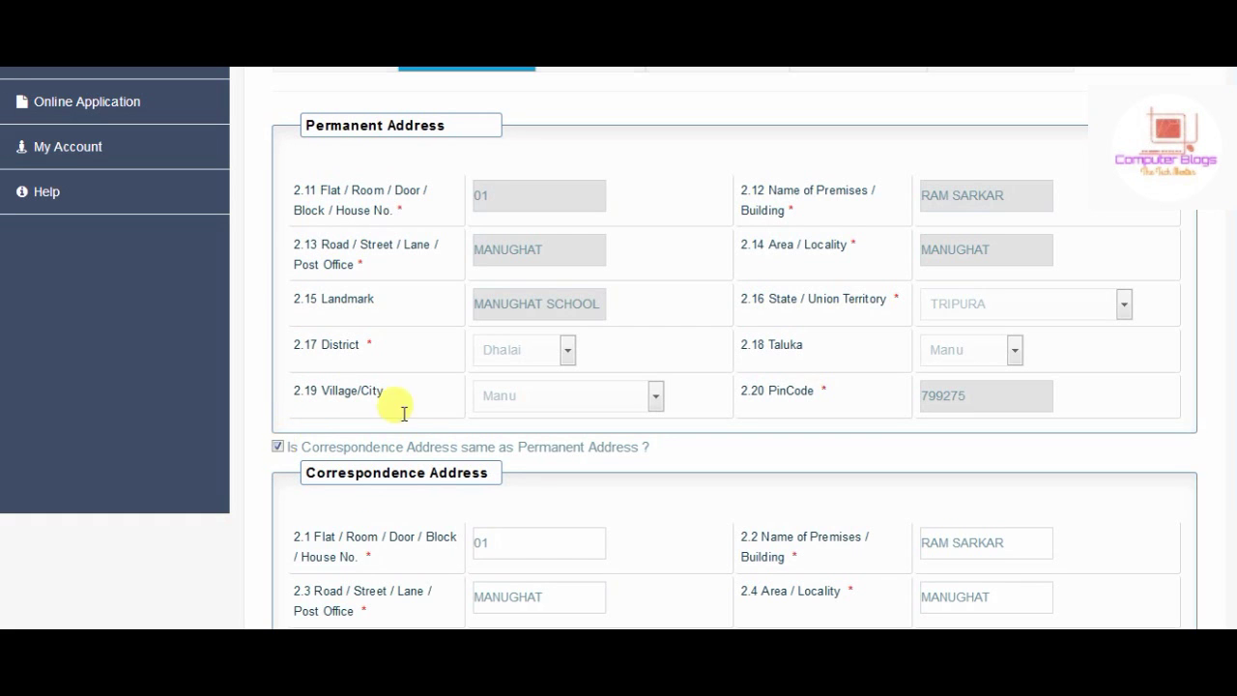
pyautogui.scroll(-4, 425, 412)
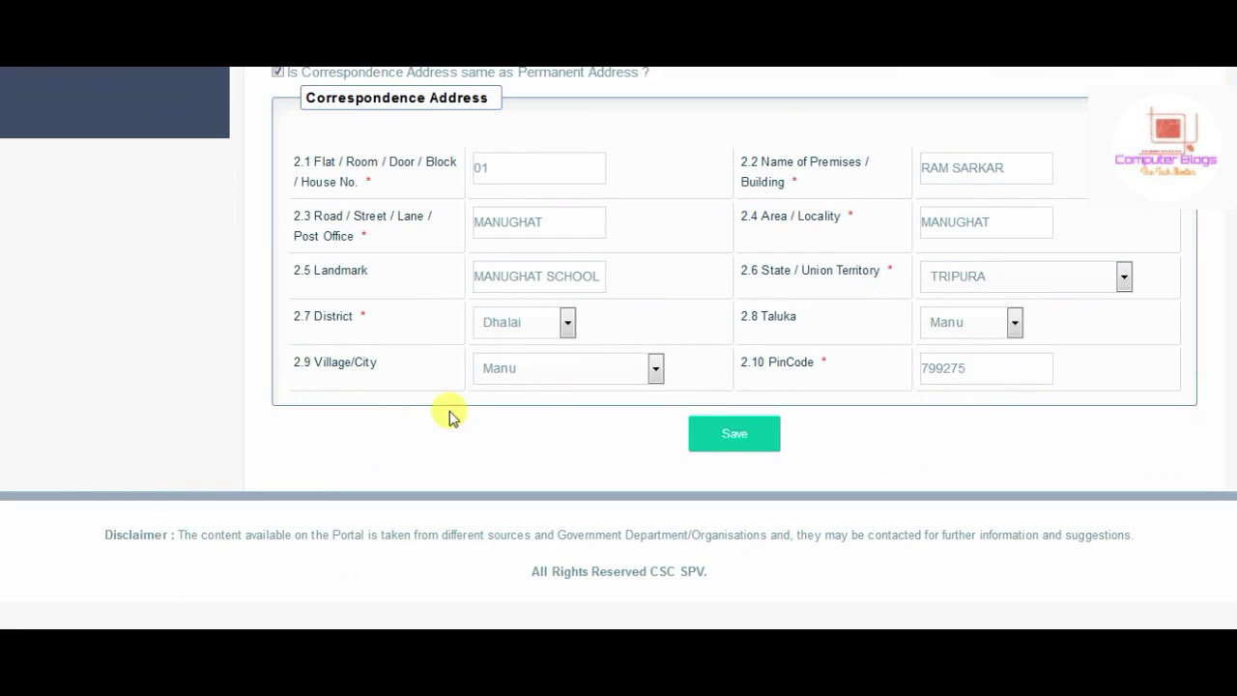
pyautogui.click(741, 437)
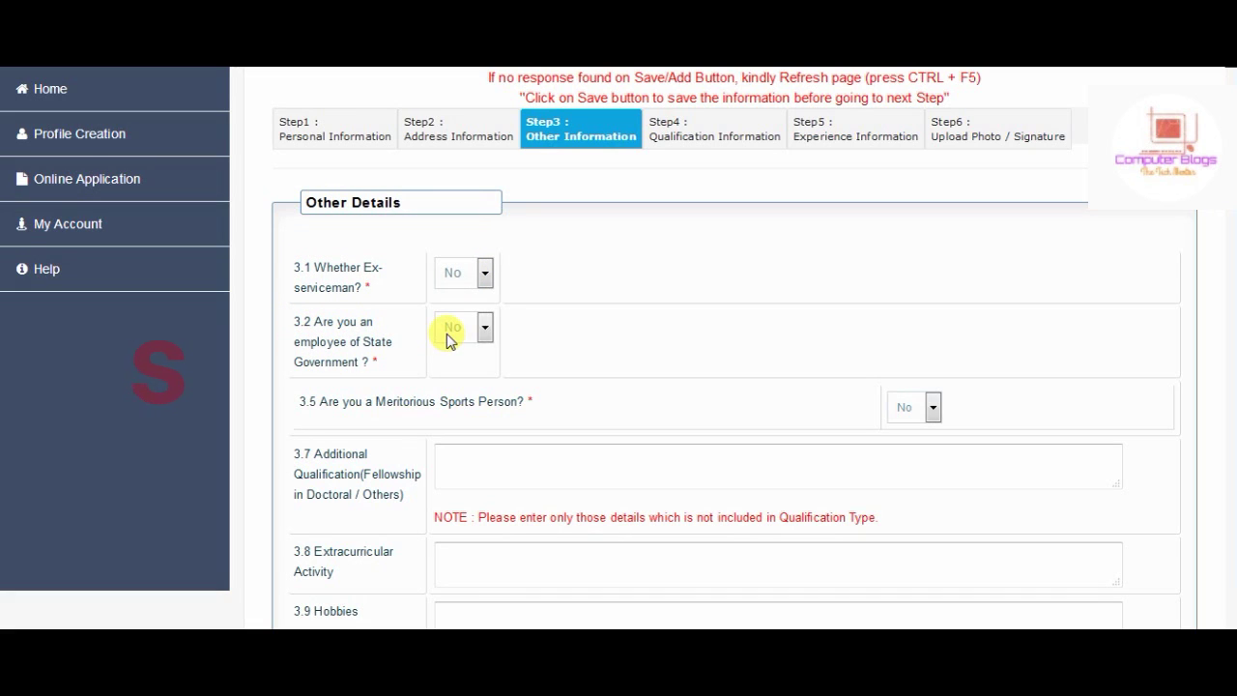
# Review the Other Details and Black List answers, leaving extracurricular activity and hobbies blank, and save the Other Information step.
pyautogui.scroll(-2, 337, 229)
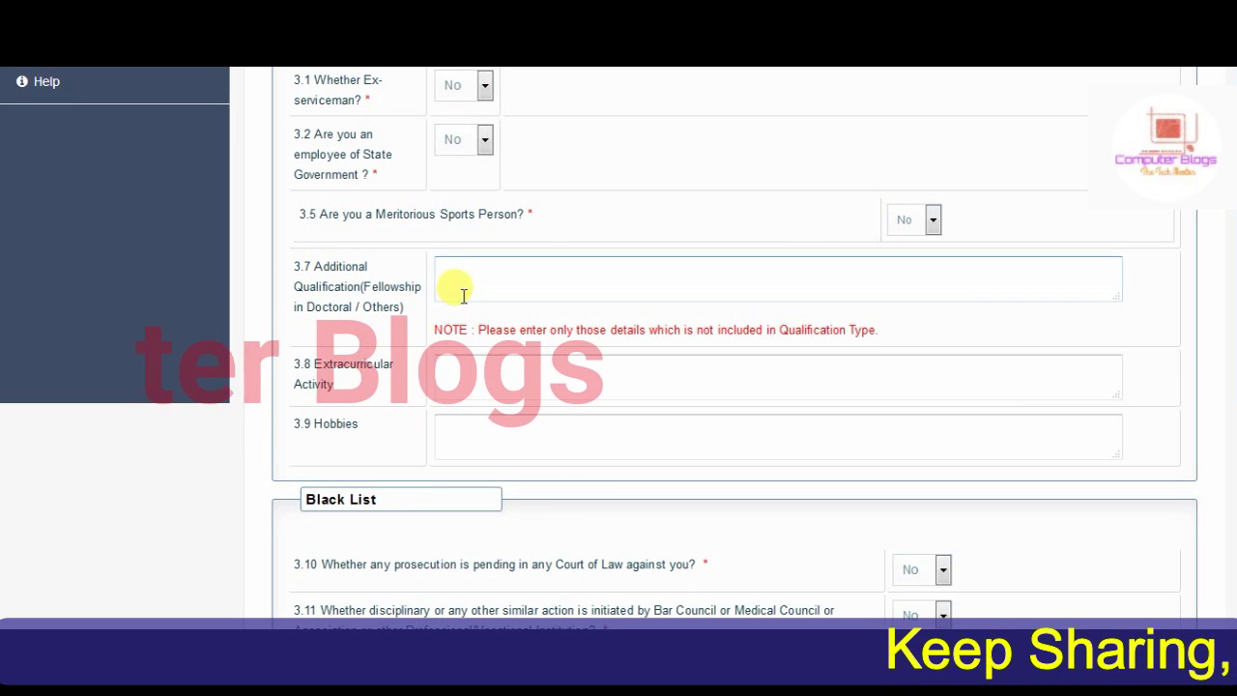
pyautogui.scroll(-1, 430, 384)
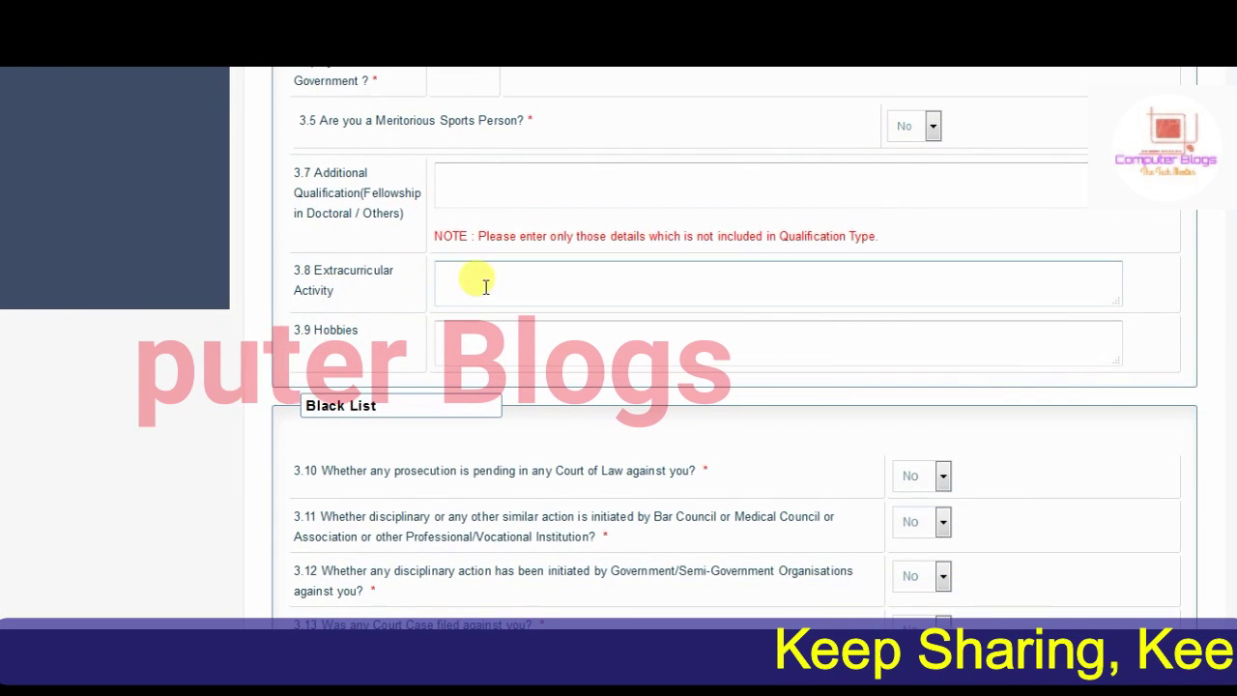
pyautogui.click(486, 286)
pyautogui.click(478, 351)
pyautogui.scroll(-2, 352, 219)
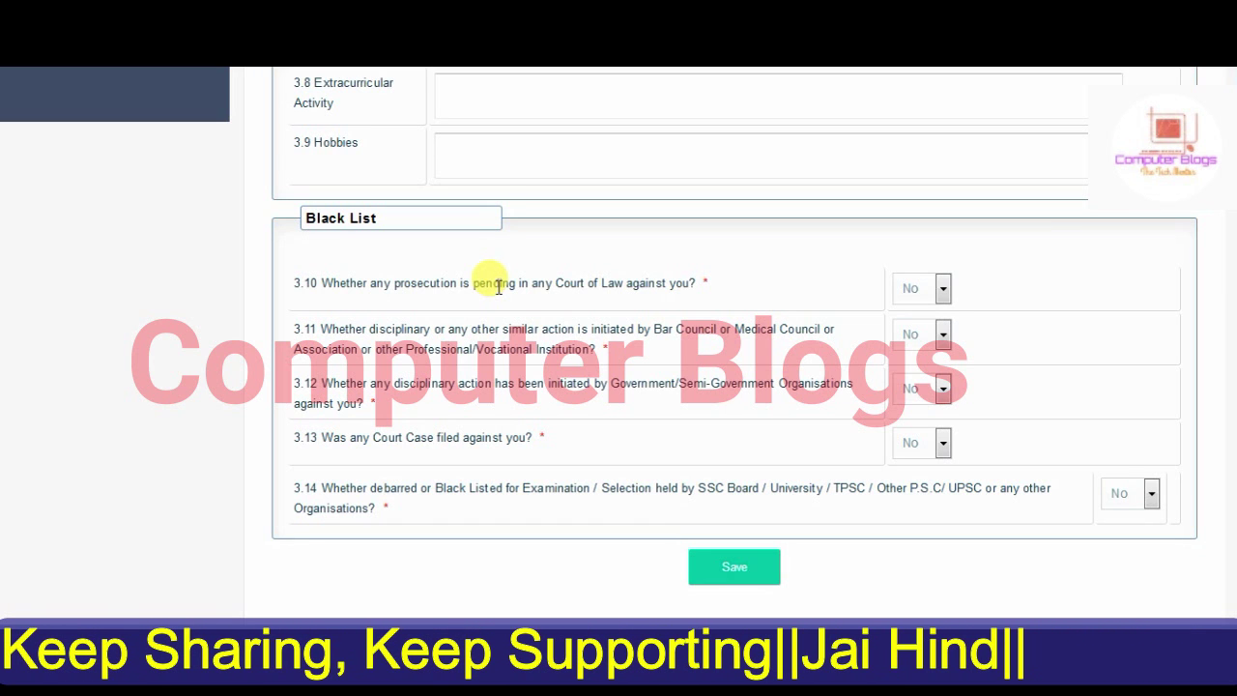
pyautogui.click(716, 574)
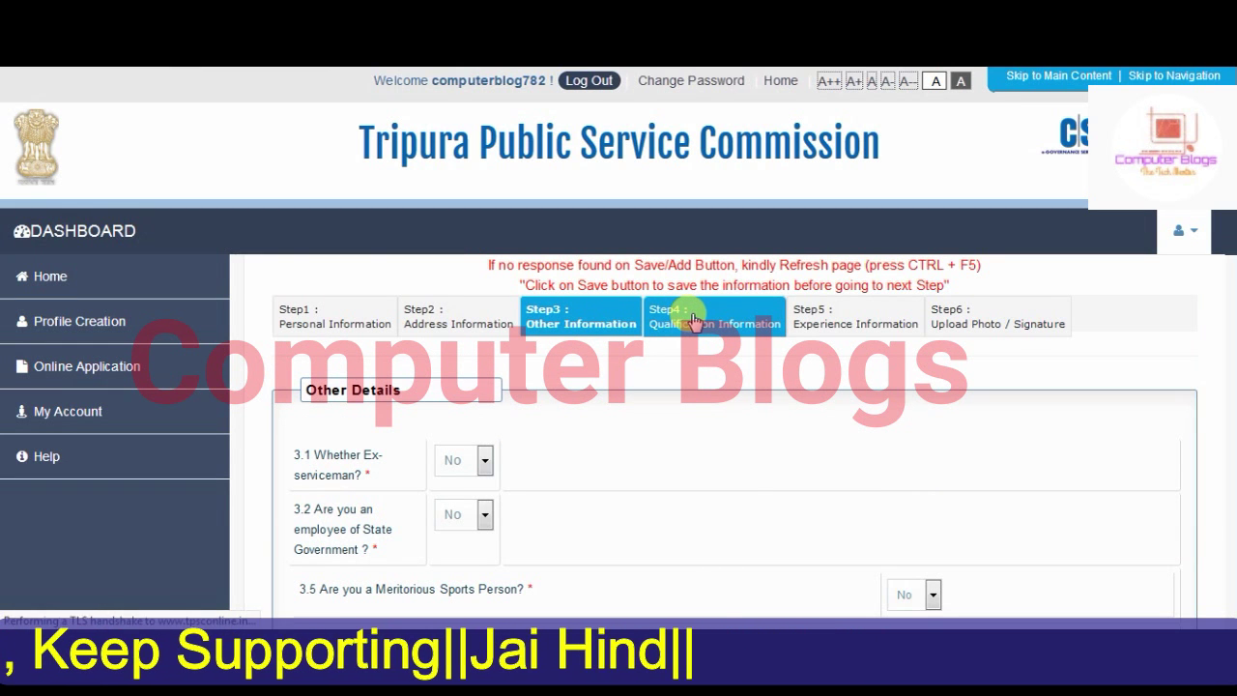
# Open the Qualification Information step and choose SSC/Matric as both the qualification type and the name of degree.
pyautogui.click(692, 321)
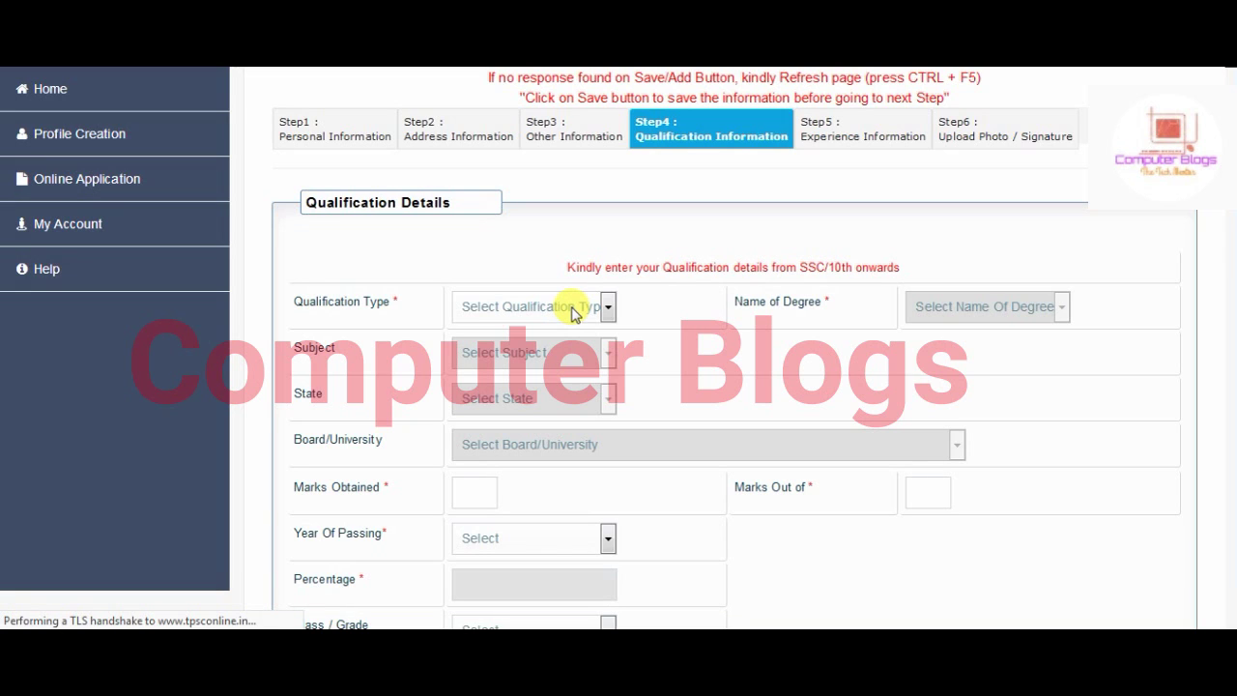
pyautogui.click(574, 309)
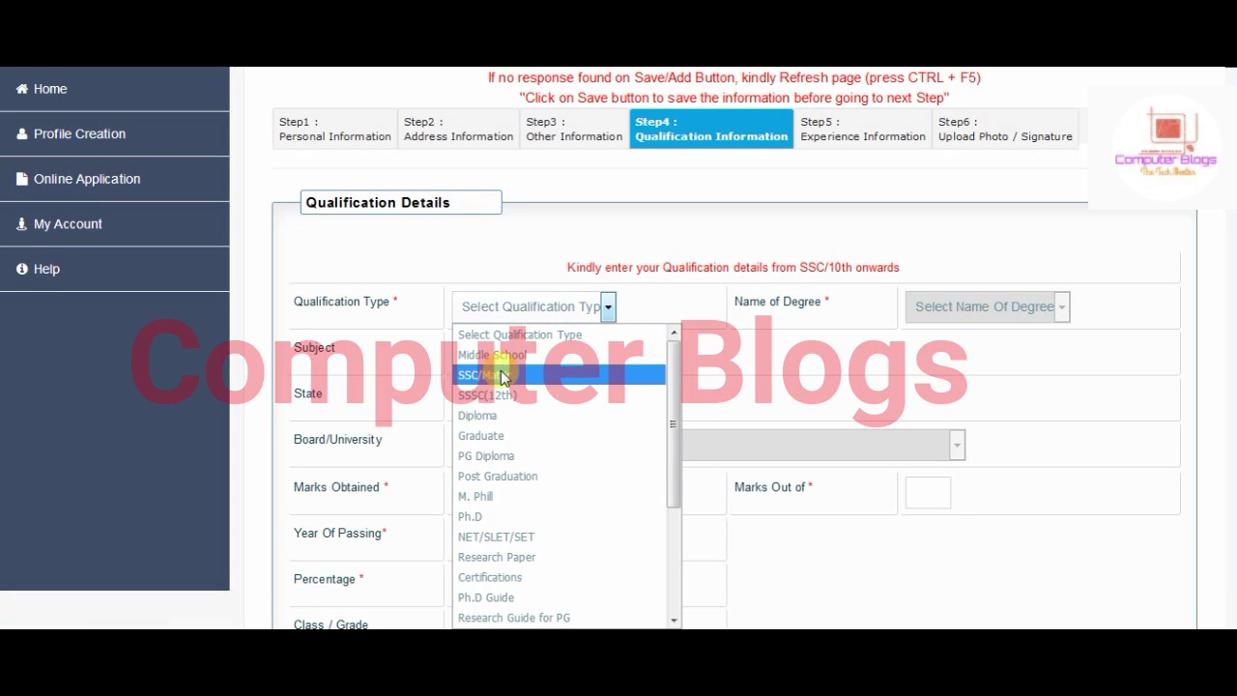
pyautogui.click(458, 378)
pyautogui.click(750, 306)
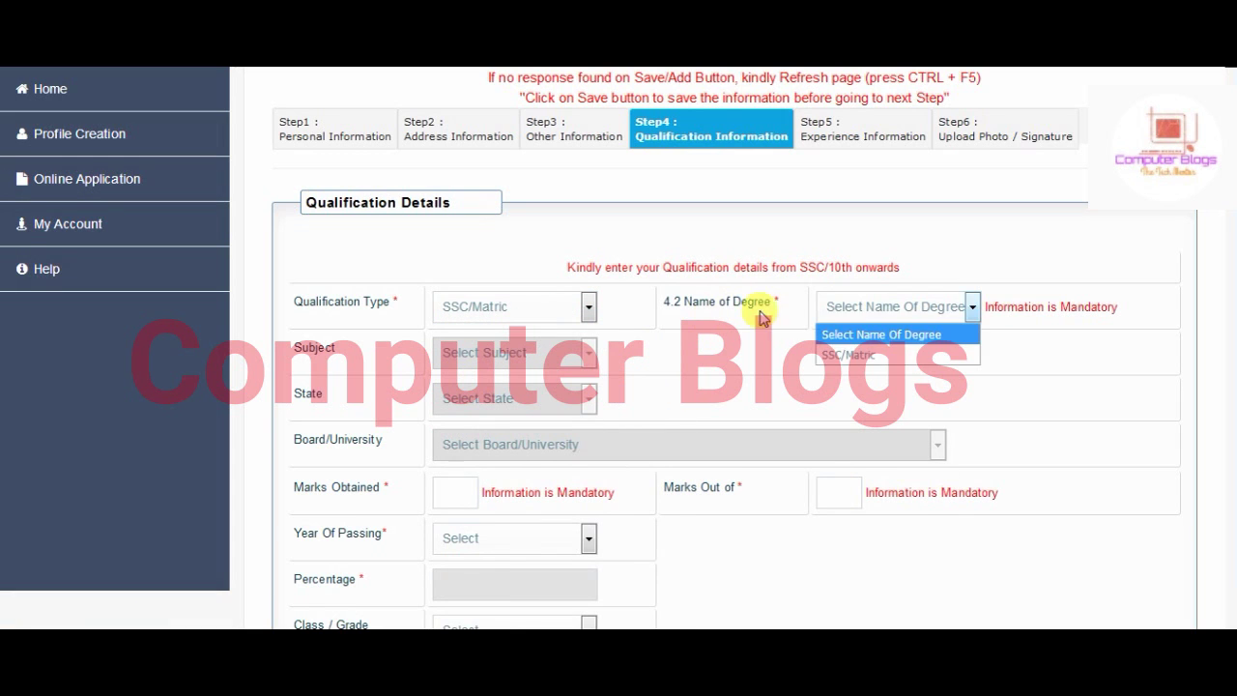
pyautogui.click(870, 356)
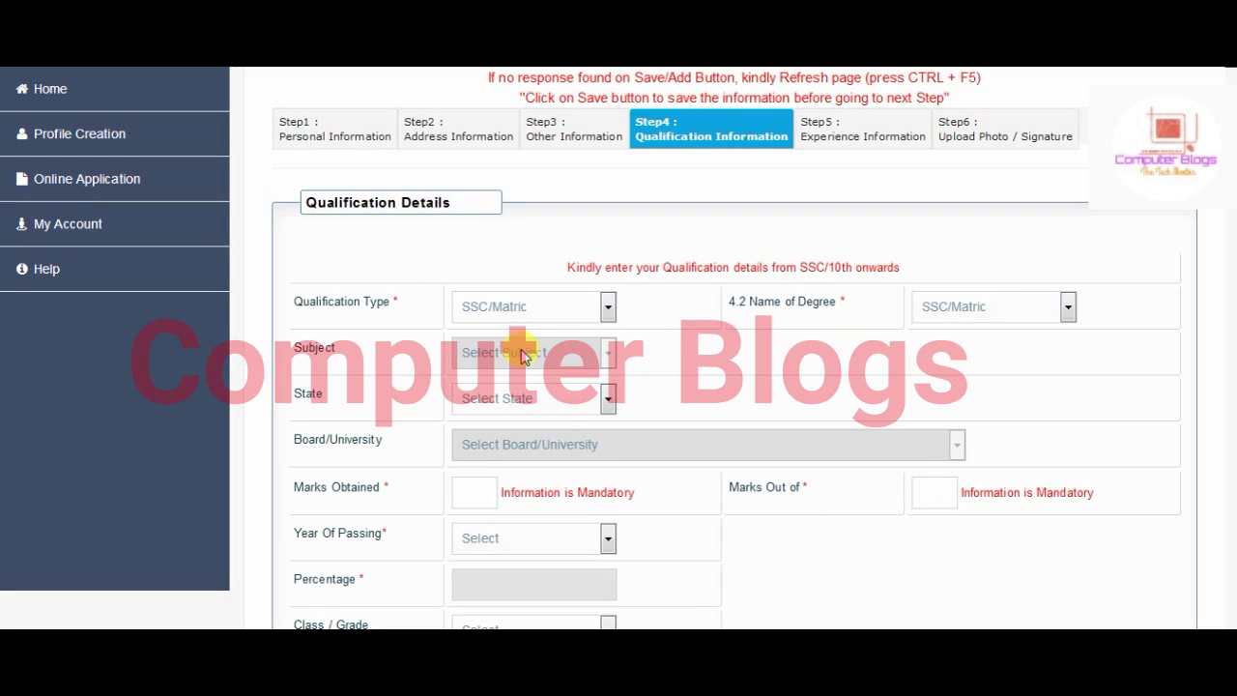
# Set the qualification's state to TRIPURA and its board/university to State Board.
pyautogui.click(508, 398)
pyautogui.press('t')
pyautogui.press('t')
pyautogui.press('Return')
pyautogui.scroll(-3, 520, 346)
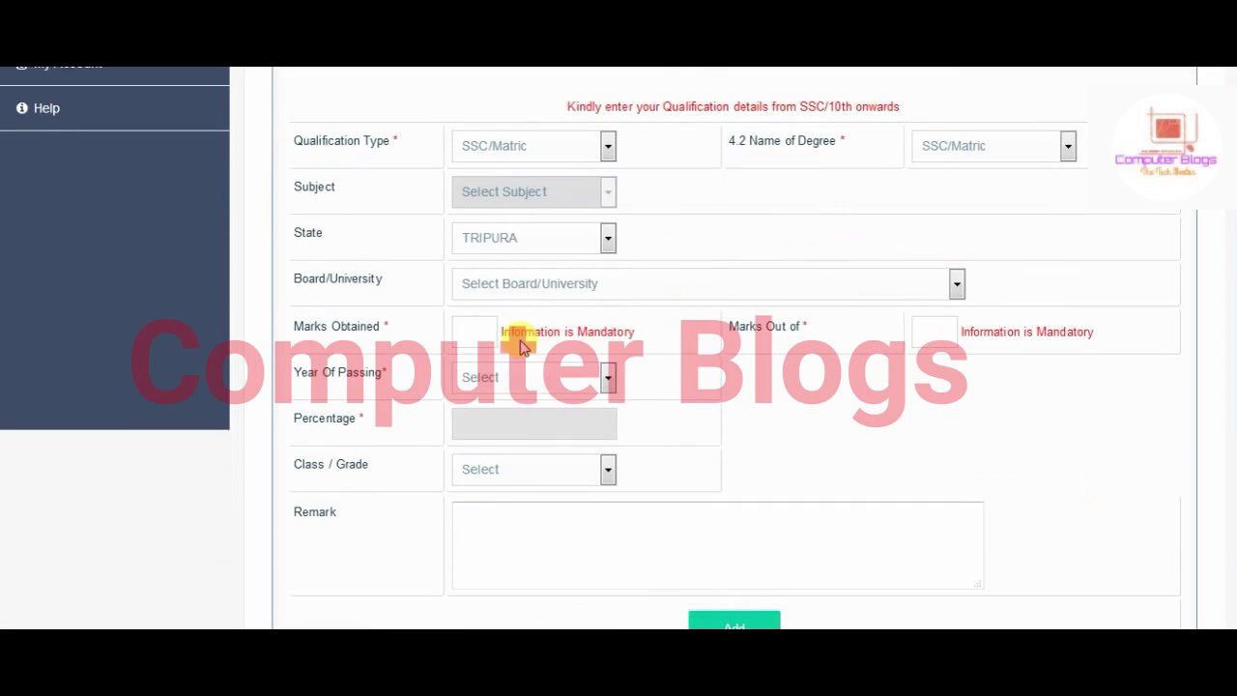
pyautogui.click(511, 257)
pyautogui.click(513, 302)
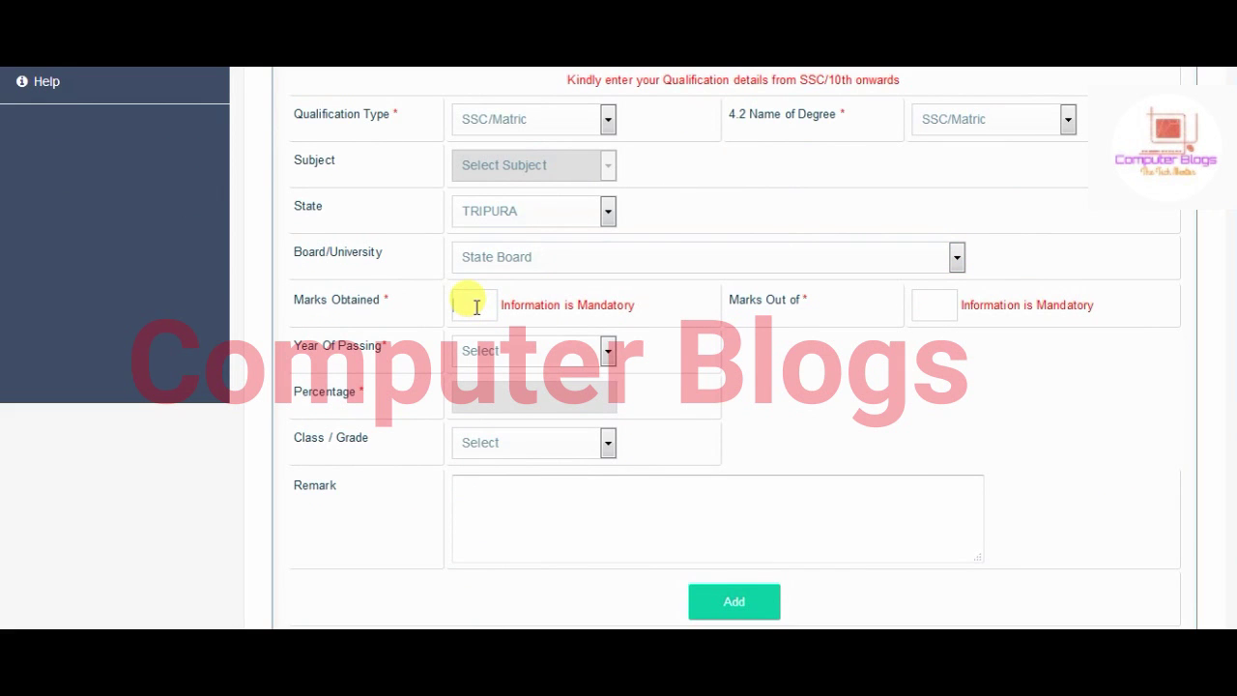
# Enter 300 as the marks obtained out of 700 for the SSC/Matric qualification.
pyautogui.click(476, 307)
pyautogui.write('300')
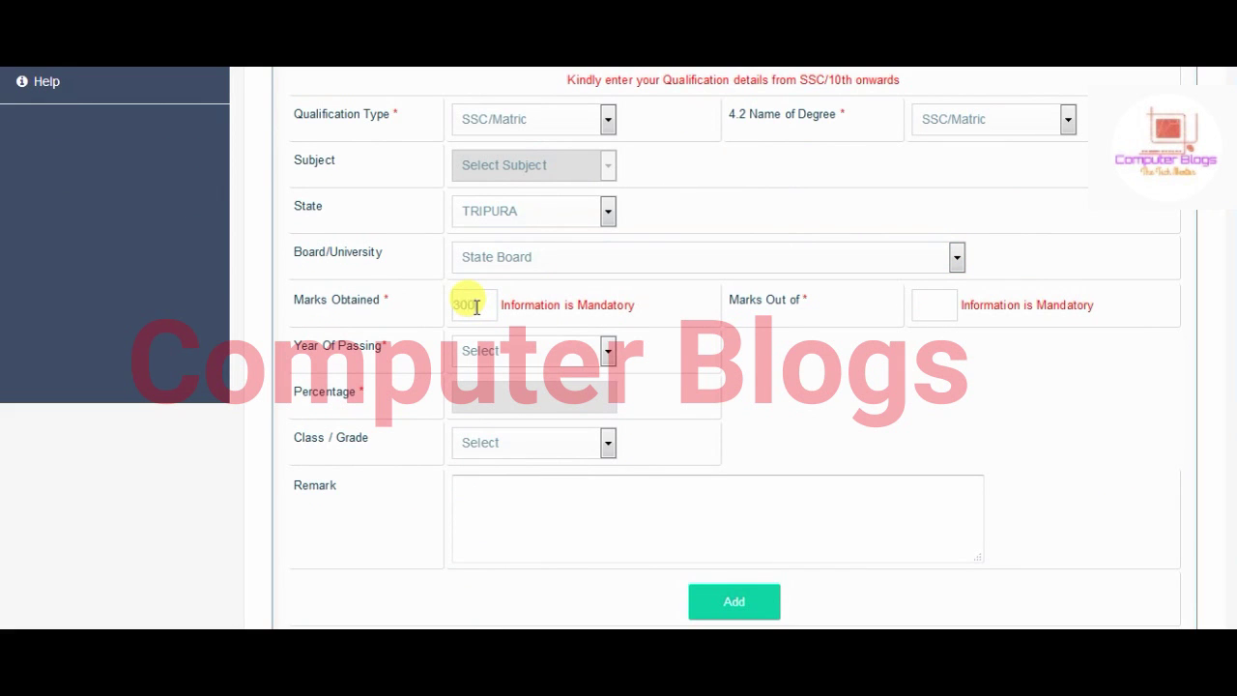
pyautogui.click(925, 307)
pyautogui.write('700')
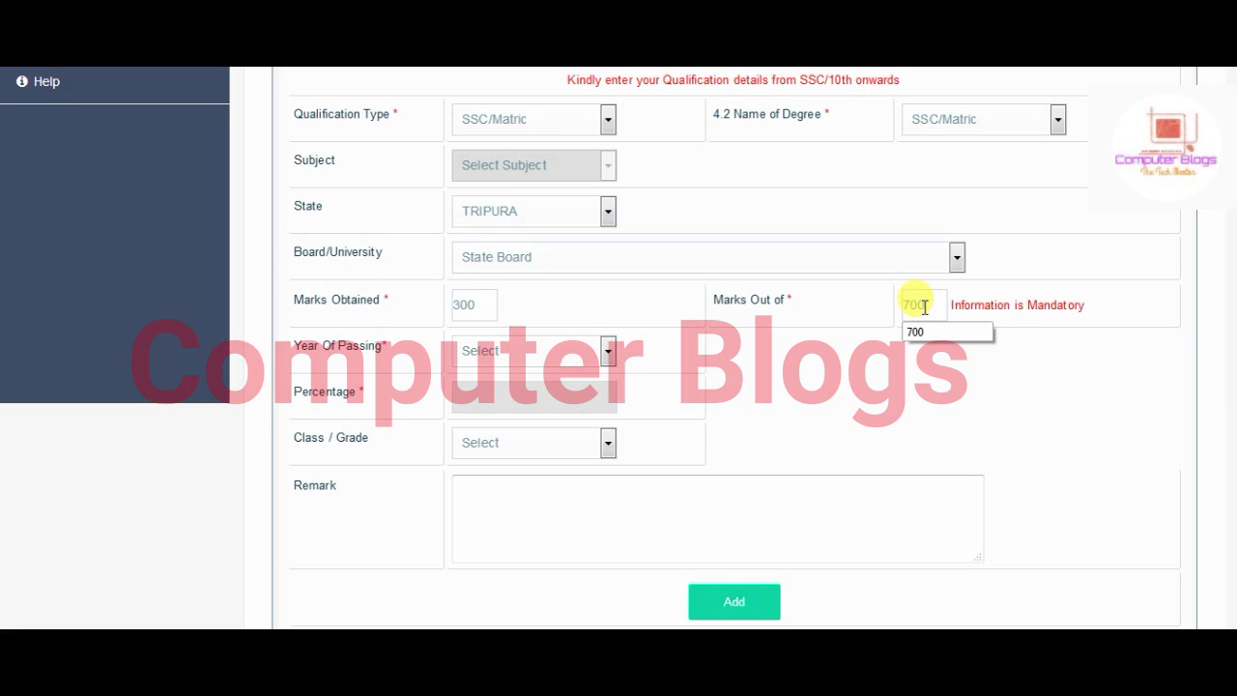
pyautogui.click(913, 331)
# Set the year of passing to 2012 and the class to Pass Class, and try to add the SSC/Matric entry.
pyautogui.click(474, 353)
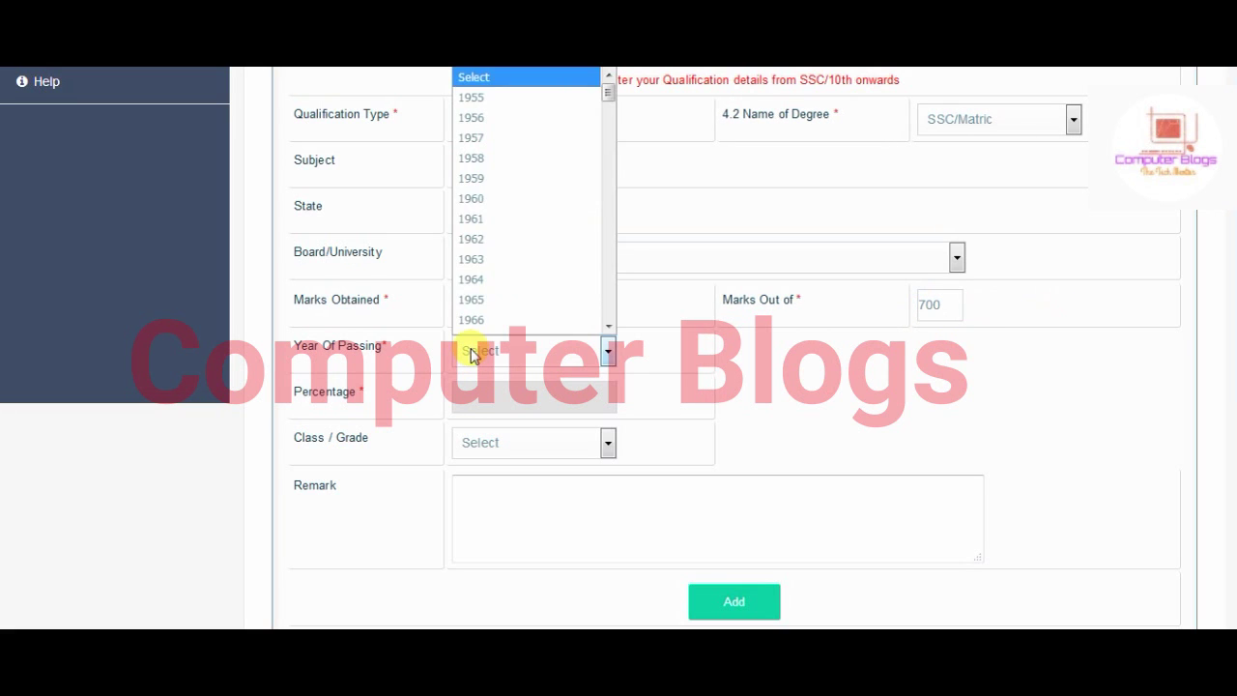
pyautogui.scroll(-10, 488, 304)
pyautogui.scroll(-5, 492, 299)
pyautogui.scroll(-1, 492, 300)
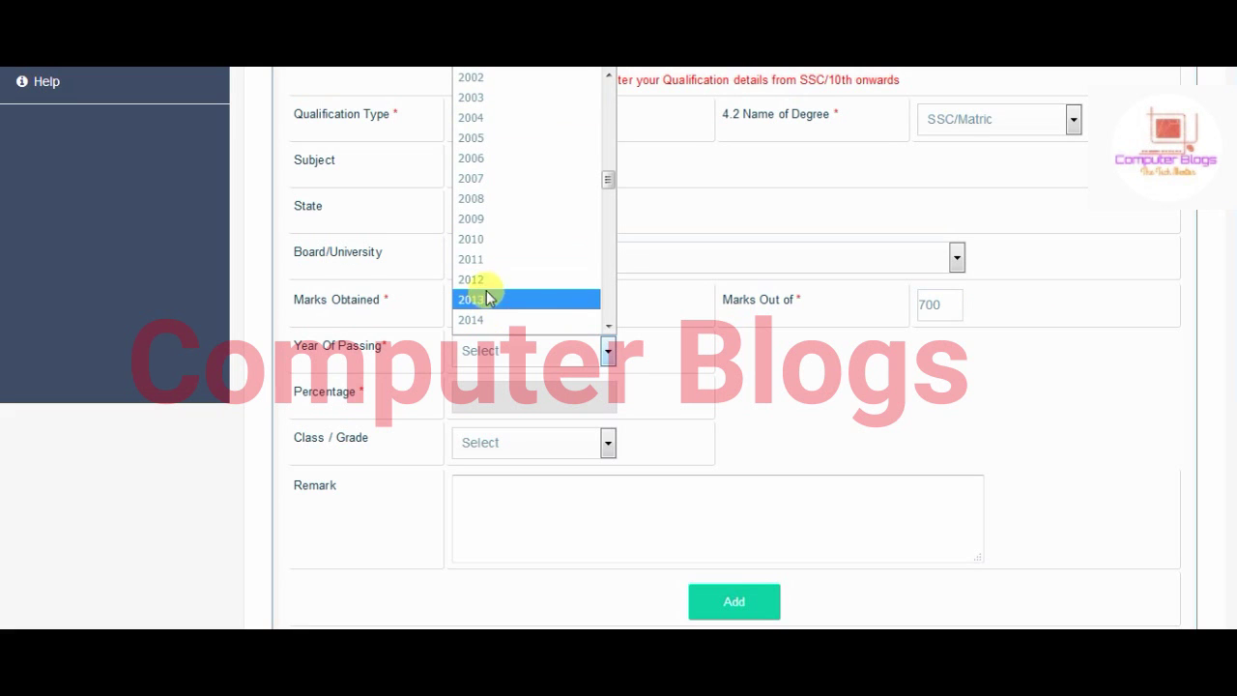
pyautogui.click(480, 284)
pyautogui.click(500, 443)
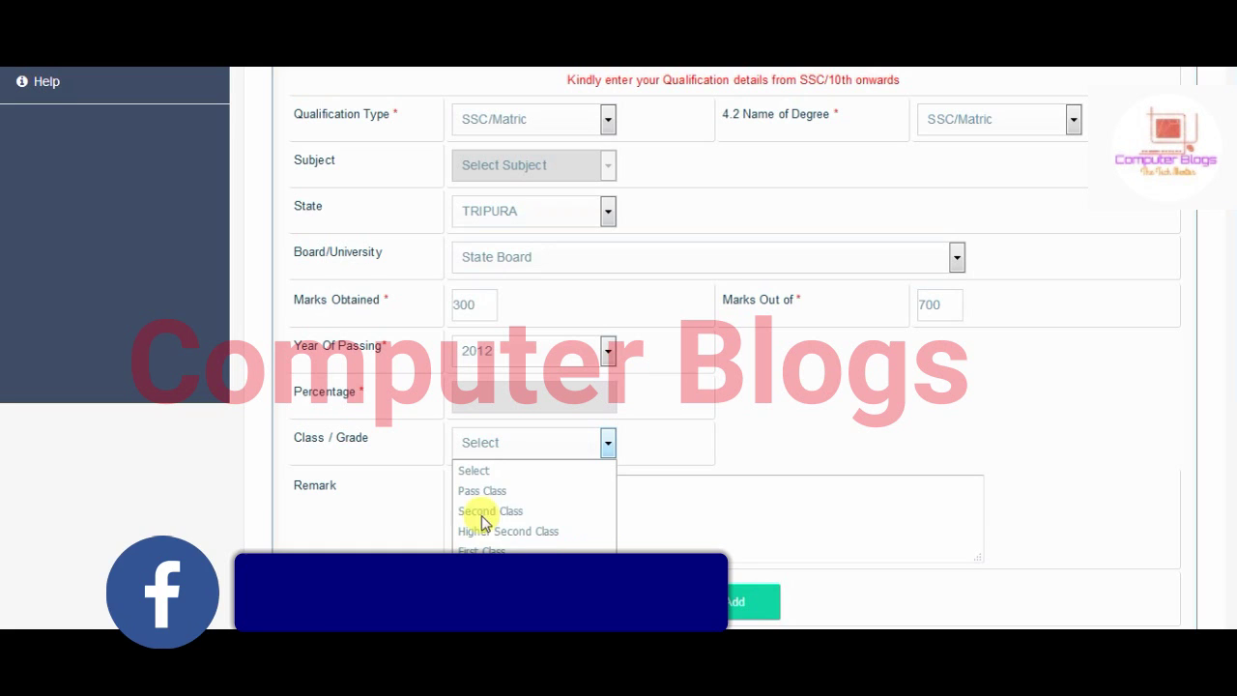
pyautogui.click(482, 491)
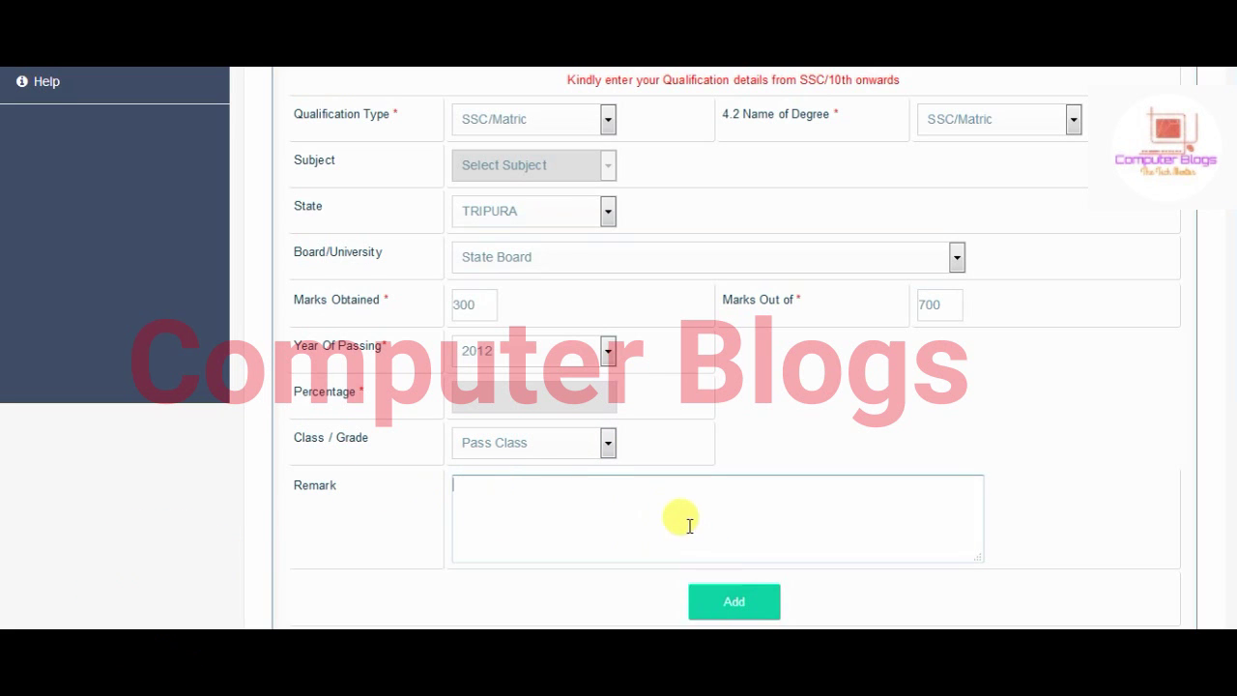
pyautogui.scroll(-2, 680, 516)
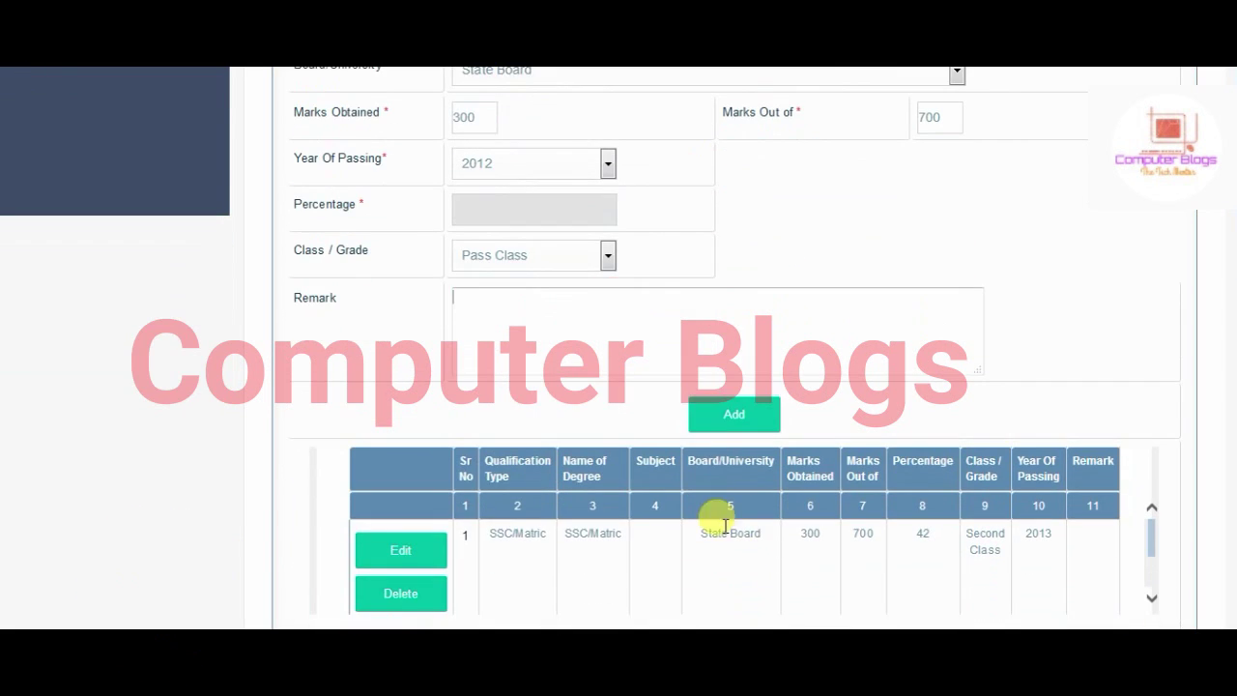
pyautogui.click(736, 413)
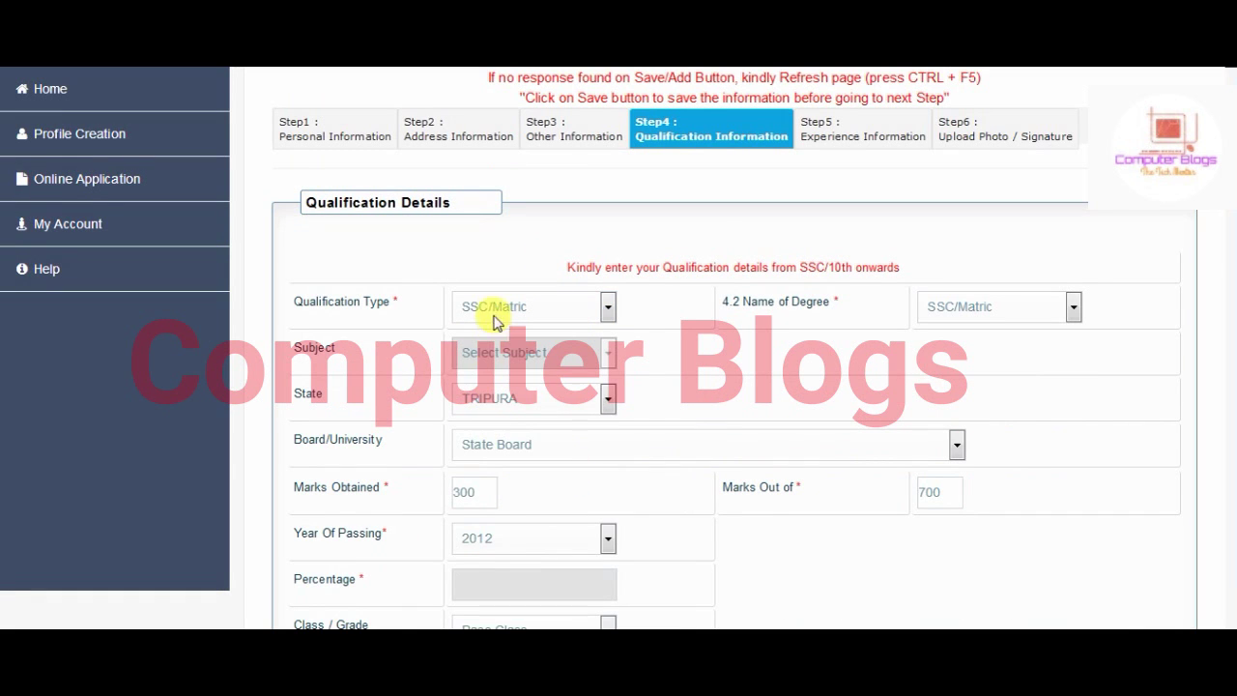
# Change the qualification type to SSSC(12th) and check the available degree names without choosing one.
pyautogui.click(494, 322)
pyautogui.click(478, 395)
pyautogui.click(932, 322)
pyautogui.click(700, 367)
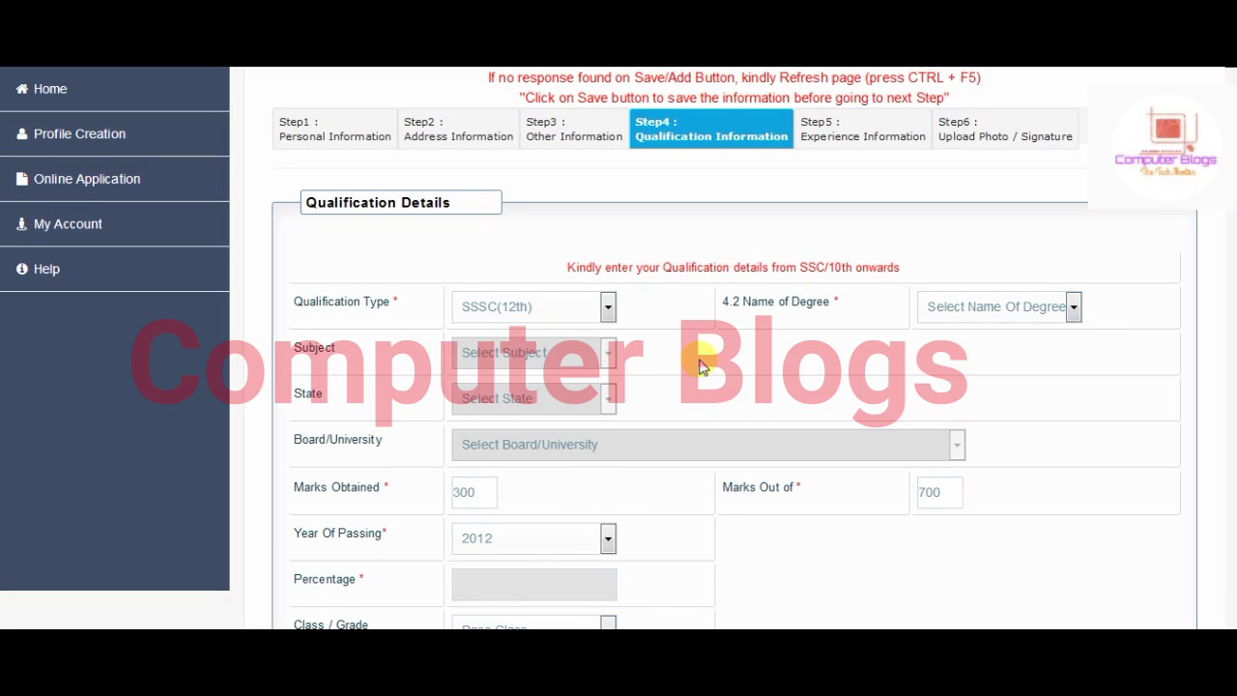
pyautogui.scroll(-7, 700, 363)
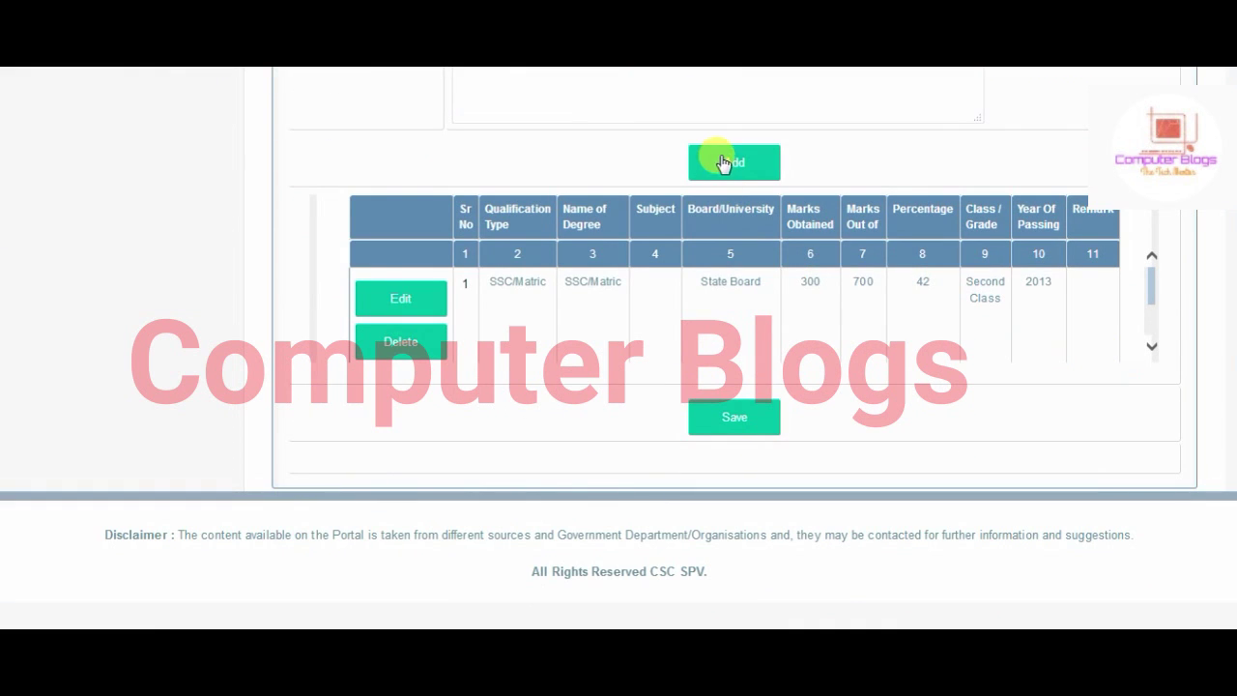
# Check the SSC/Matric and SSSC(12th) entries in the qualification table and save the qualification information.
pyautogui.scroll(-1, 583, 306)
pyautogui.scroll(-3, 815, 289)
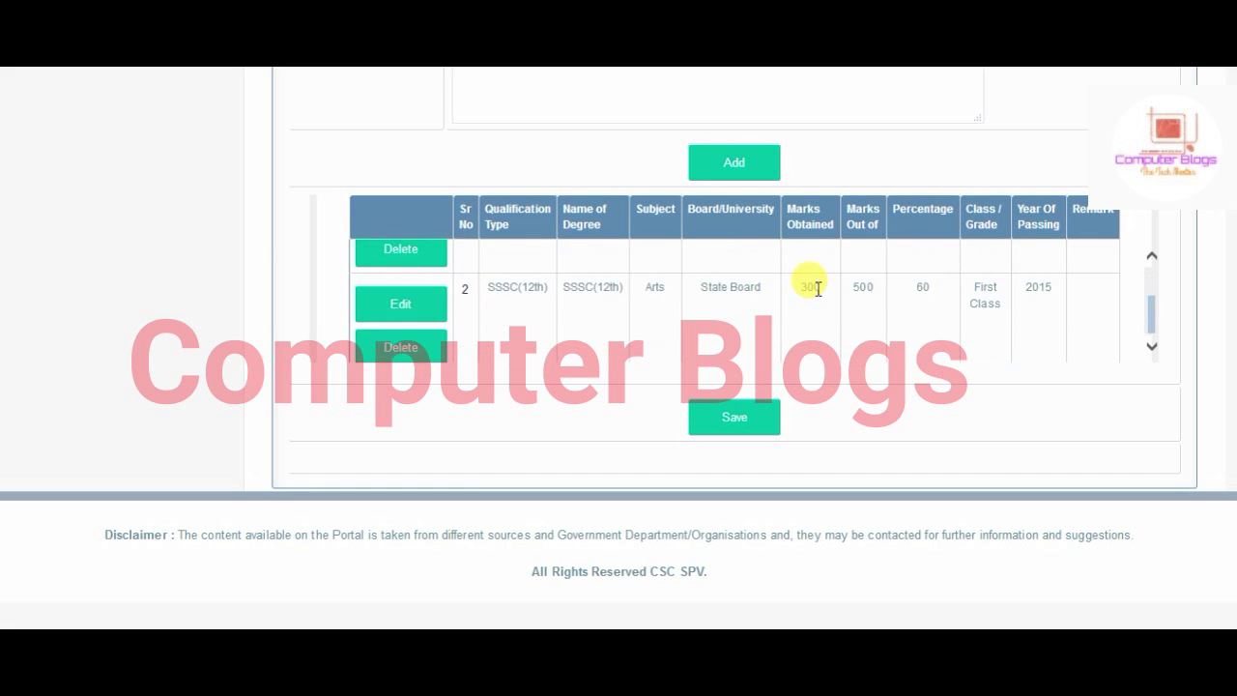
pyautogui.scroll(4, 815, 290)
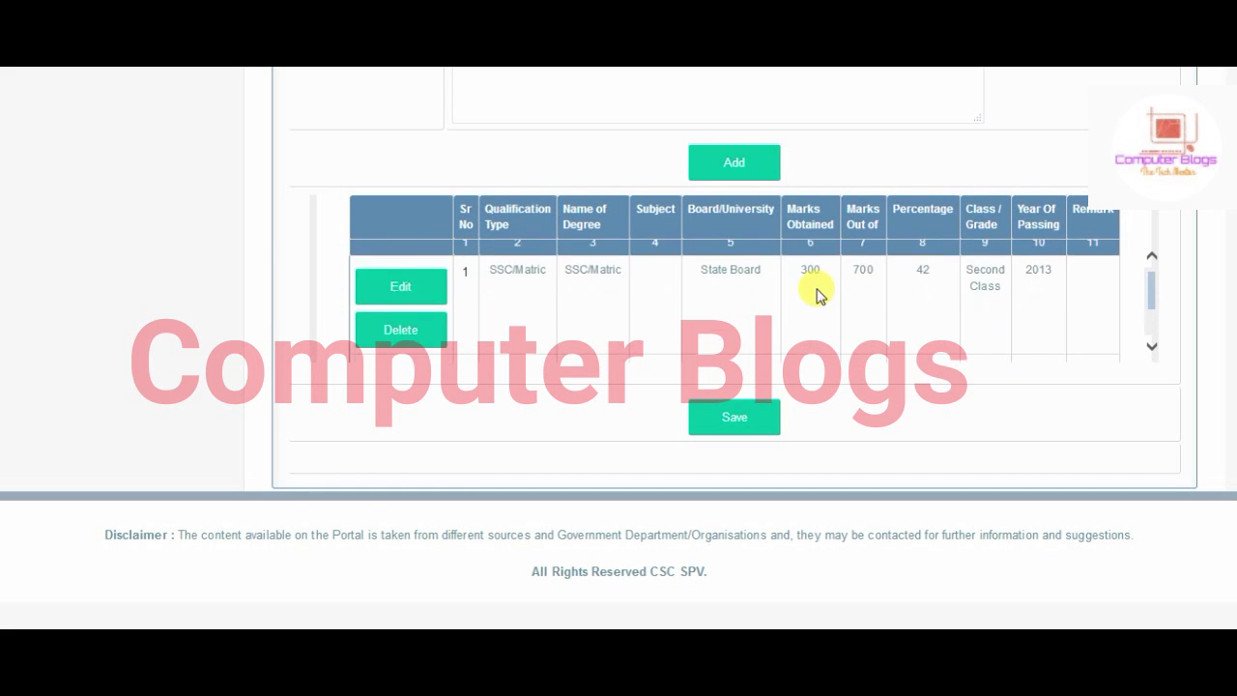
pyautogui.click(723, 419)
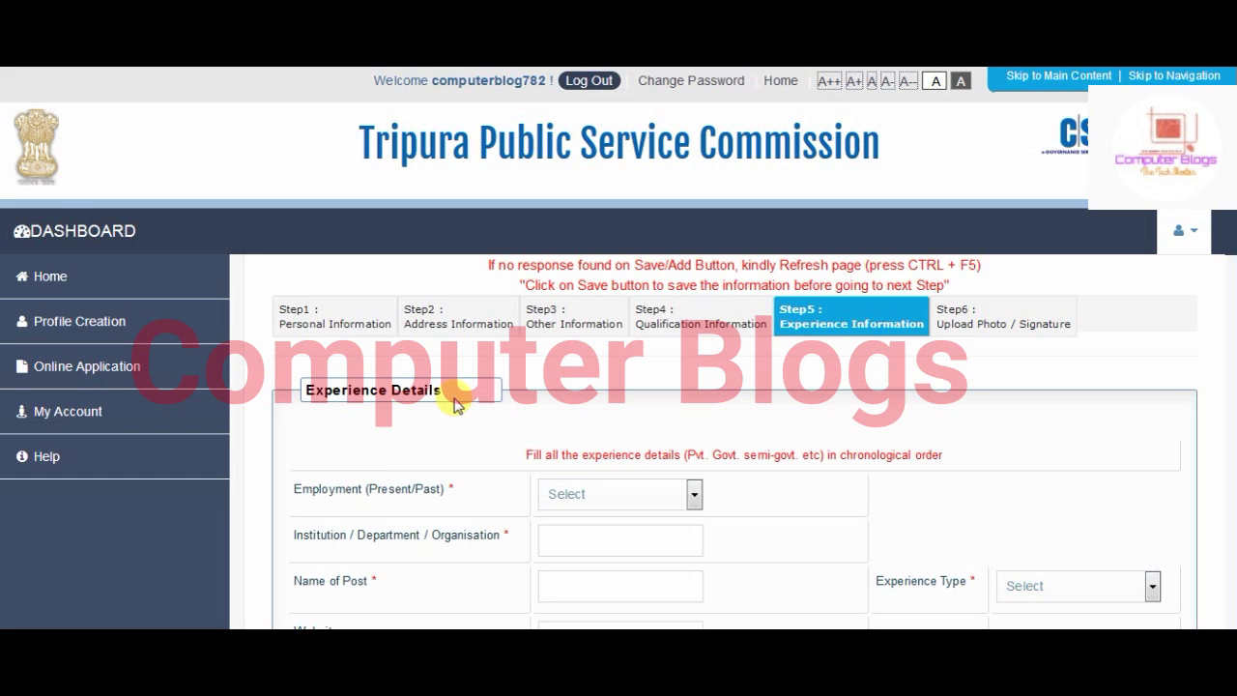
# Look over the Experience Details form without filling it in, and go to the Upload Photo / Signature step.
pyautogui.scroll(-3, 456, 404)
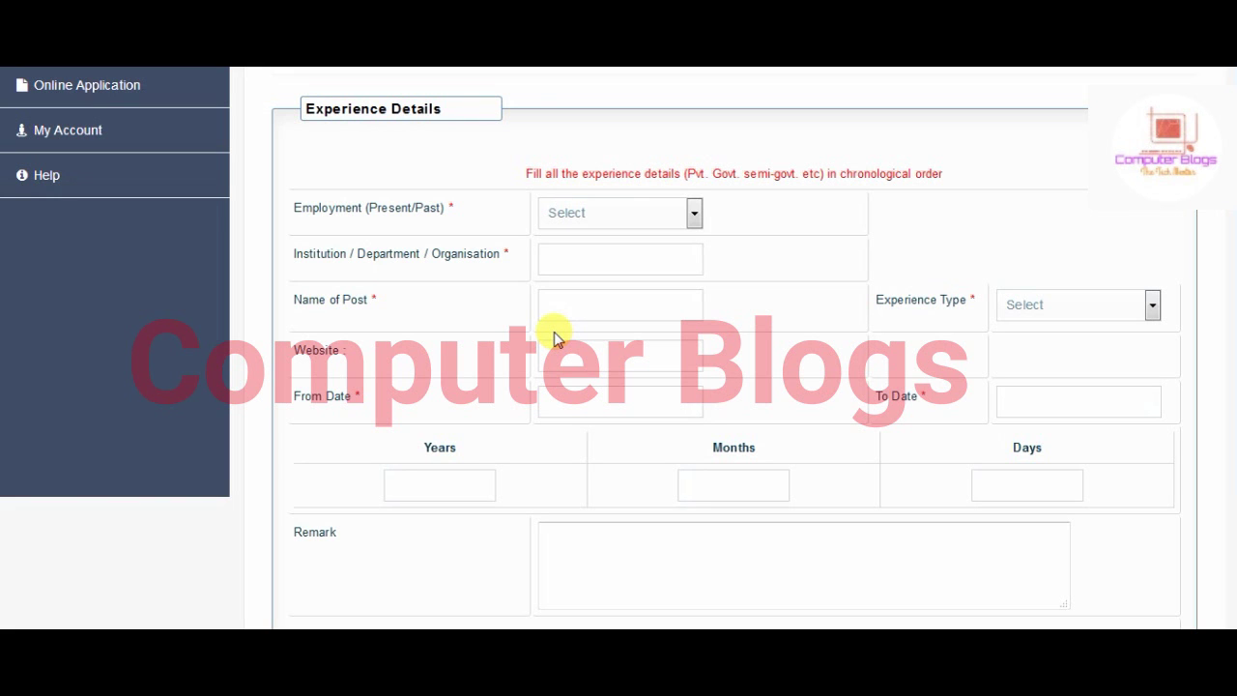
pyautogui.scroll(-3, 554, 331)
pyautogui.scroll(5, 651, 240)
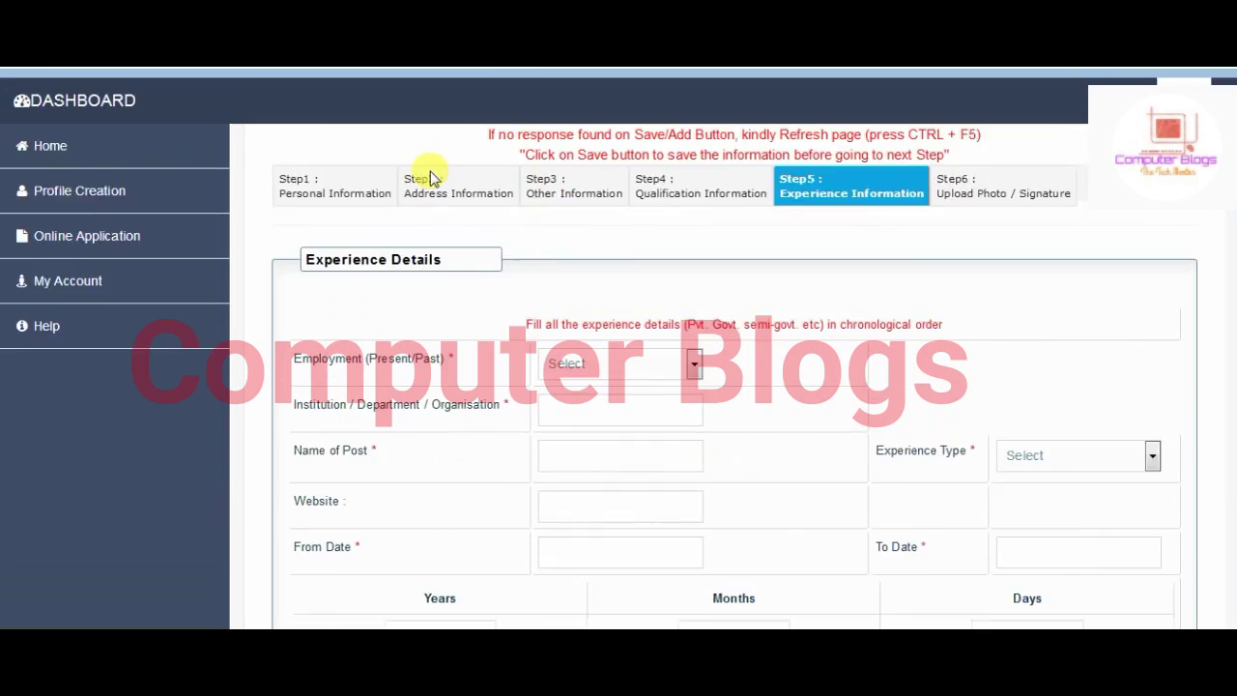
pyautogui.scroll(2, 432, 177)
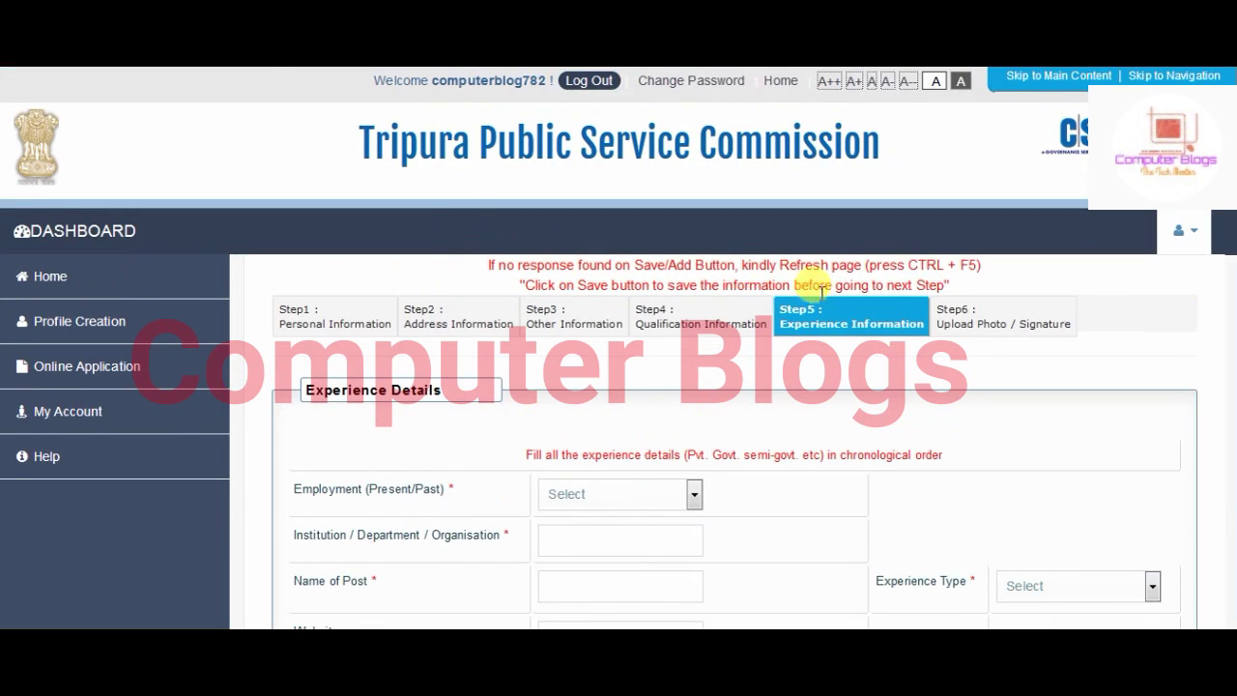
pyautogui.click(978, 327)
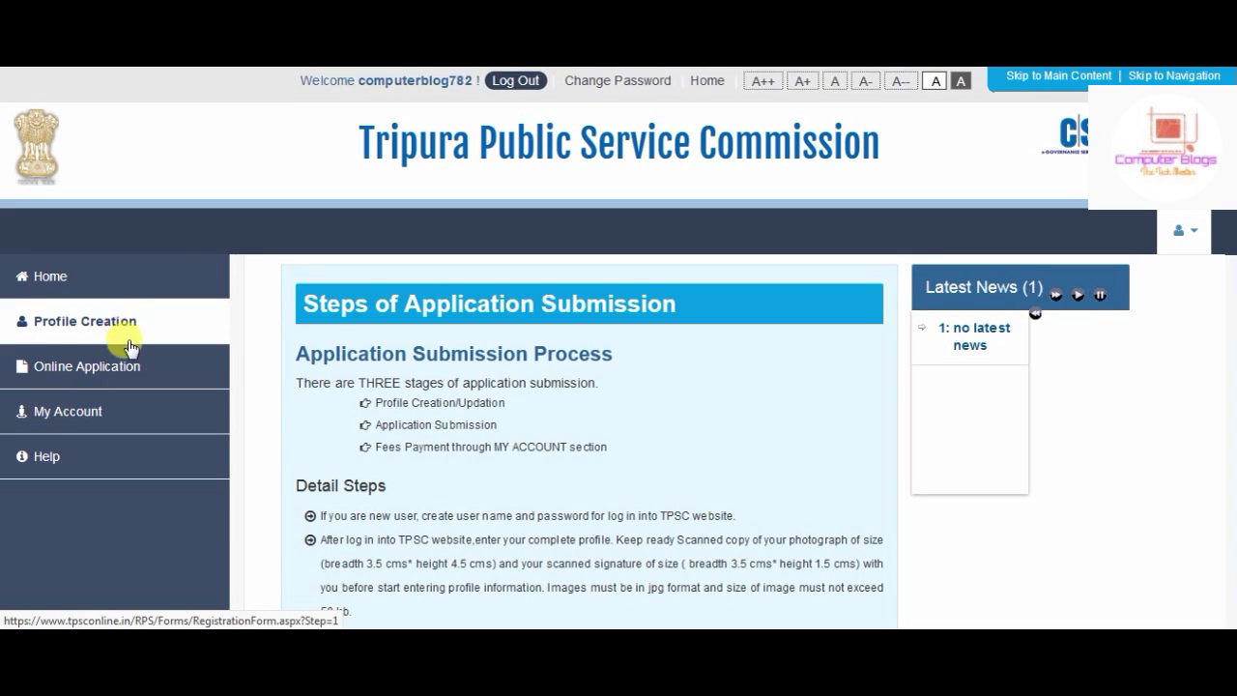
# Open the online application for advertisement 01/2019, L.D-Asstt. Cum Typist, and review its profile details from examination through to qualification details.
pyautogui.click(75, 363)
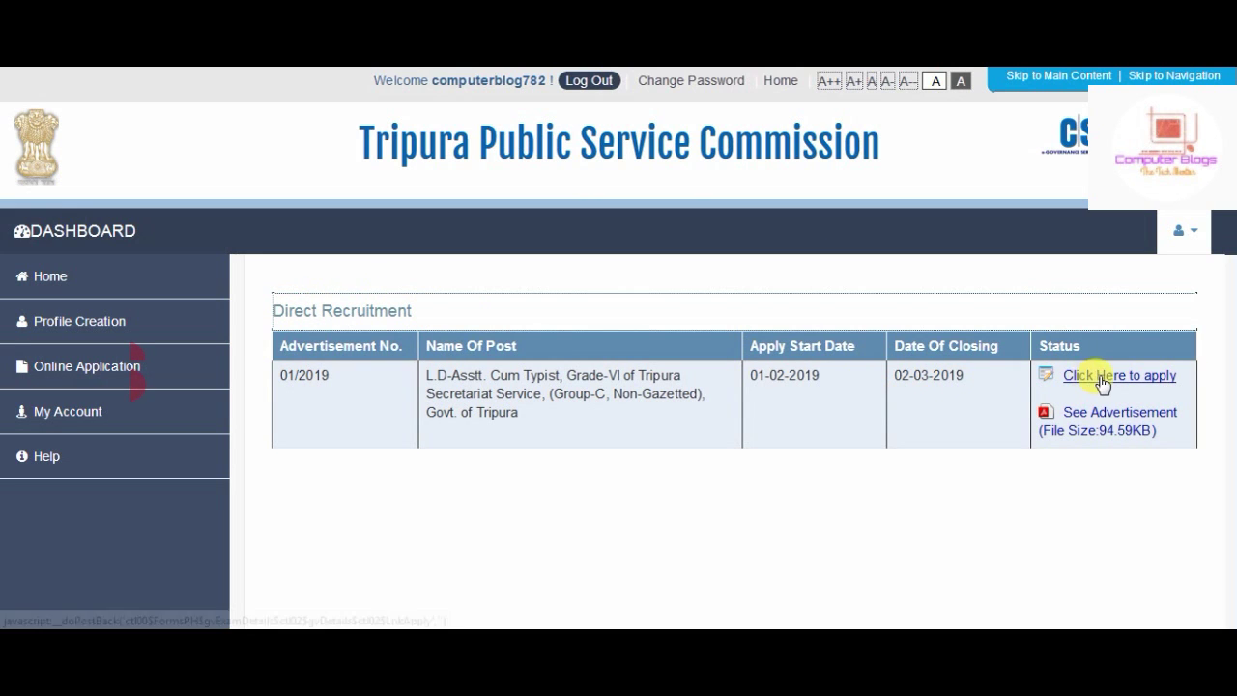
pyautogui.click(1136, 379)
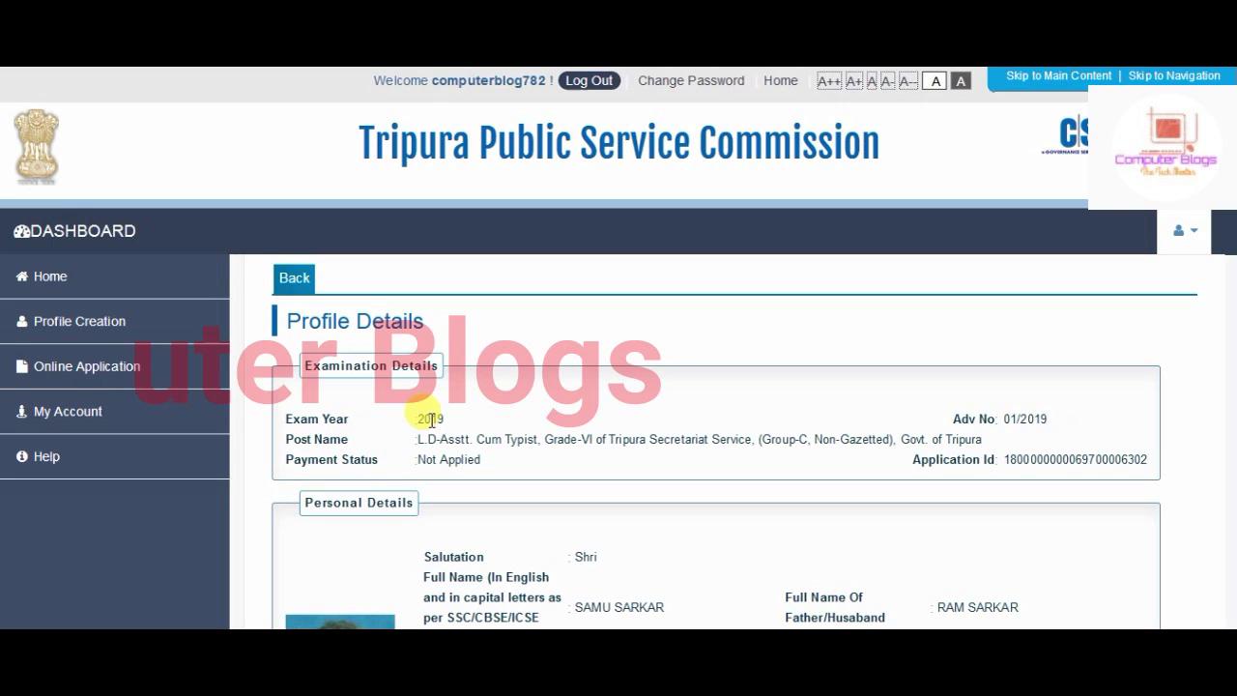
pyautogui.scroll(-10, 455, 552)
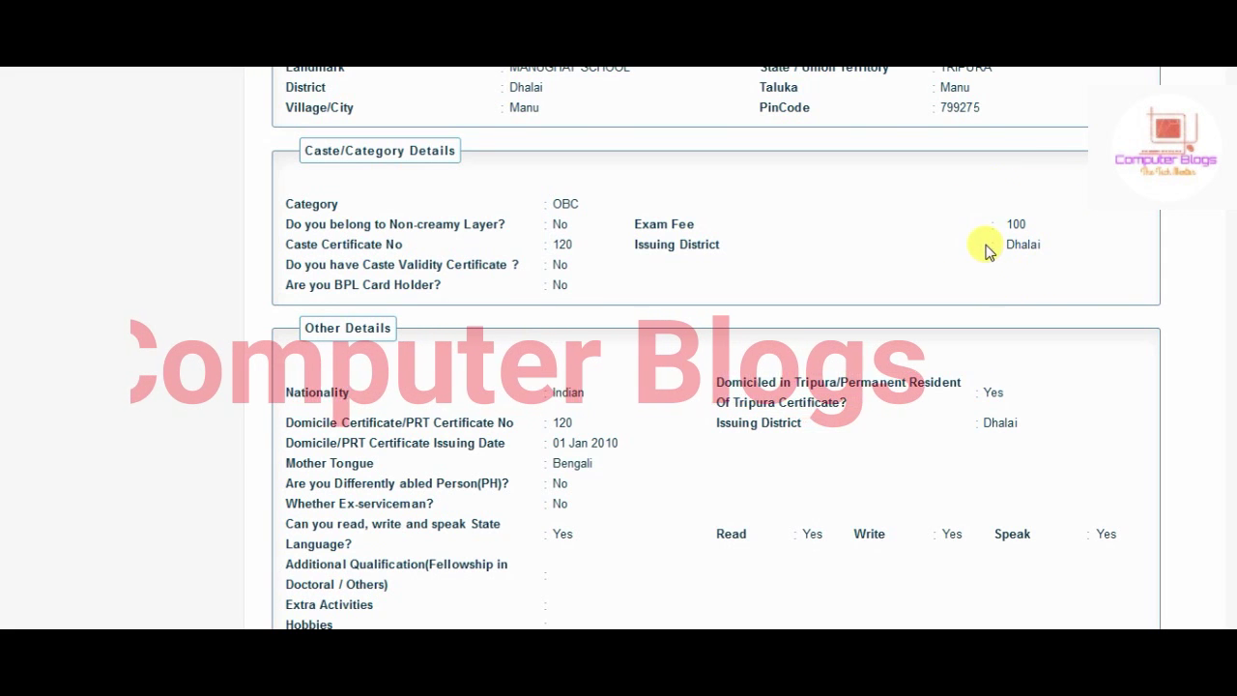
pyautogui.scroll(-3, 512, 323)
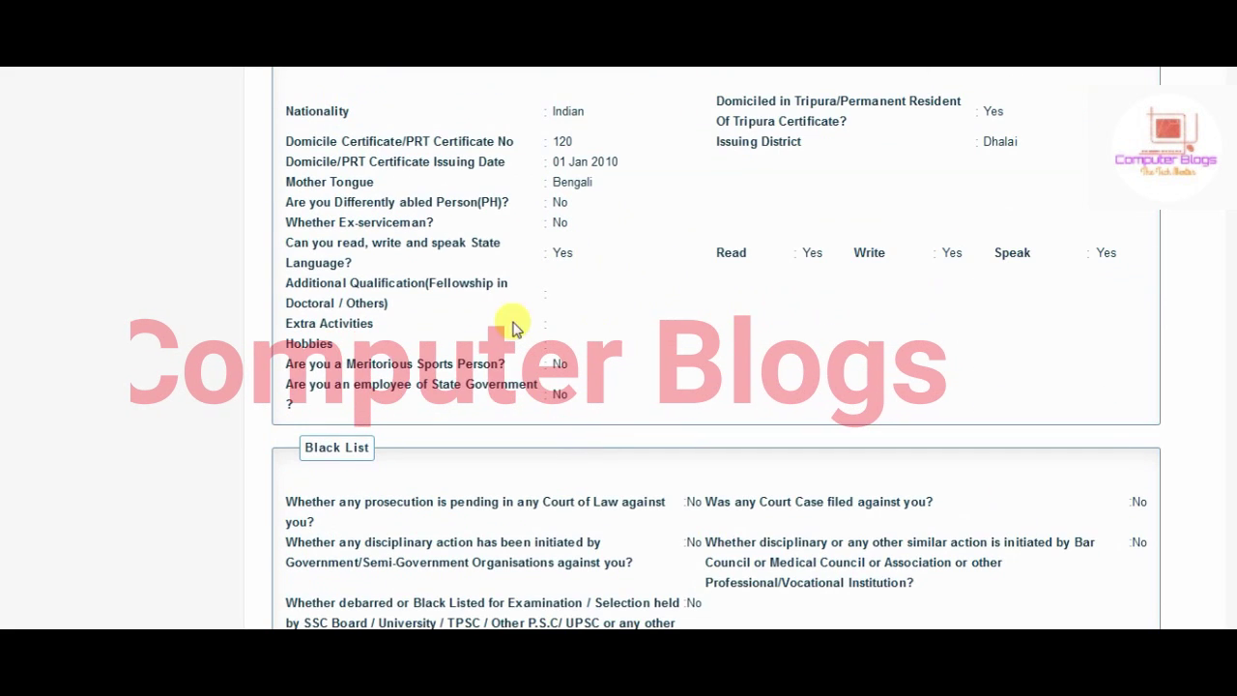
pyautogui.scroll(1, 367, 179)
pyautogui.scroll(-3, 367, 364)
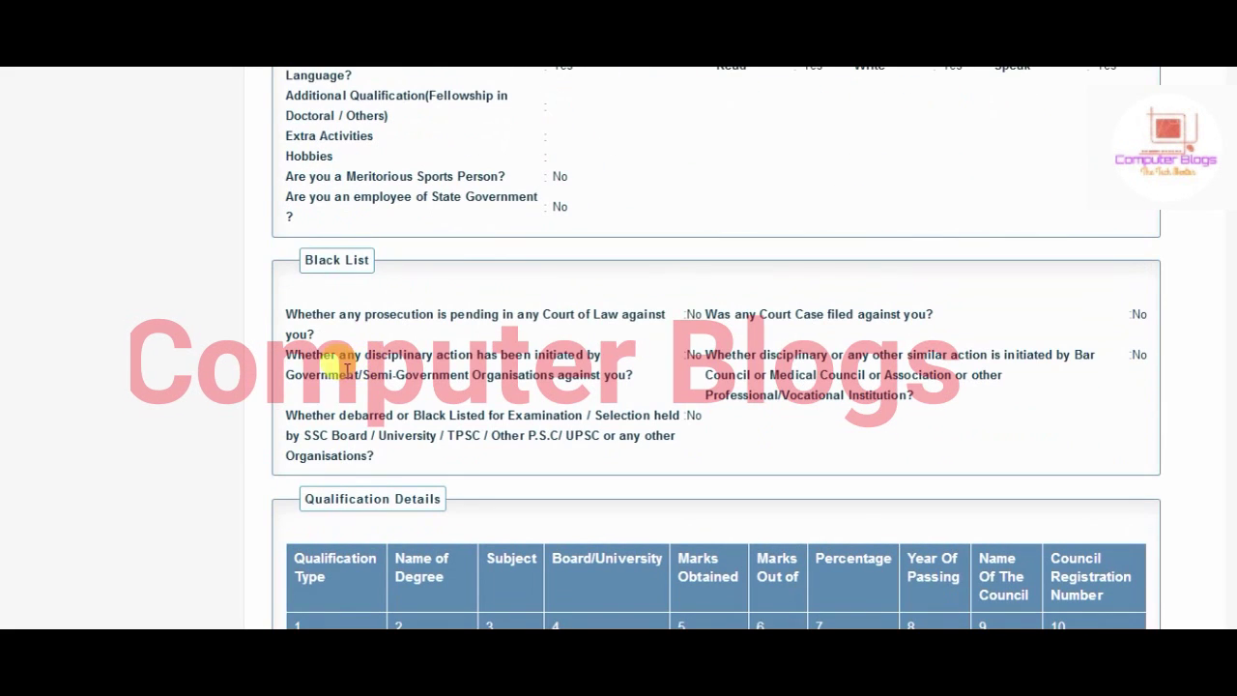